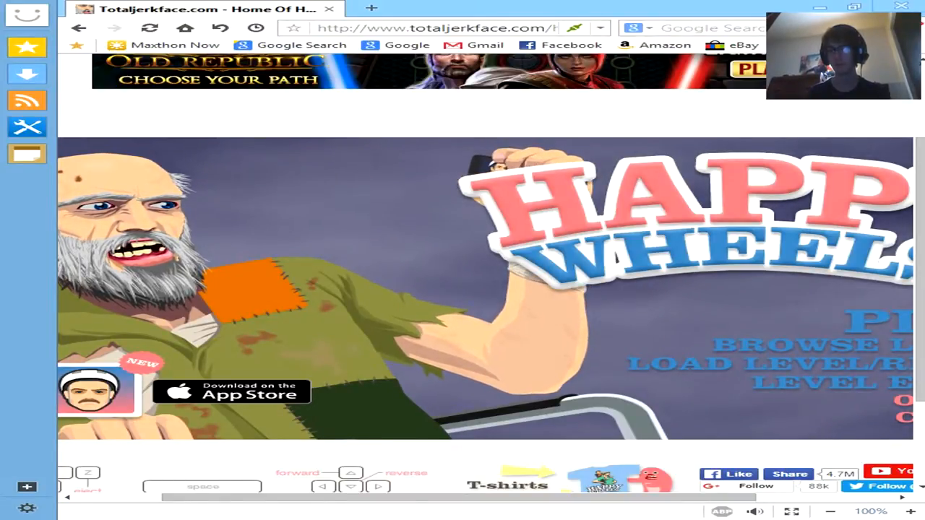
- Enter Browse Levels and pop the game out into its own separate window
click(763, 352)
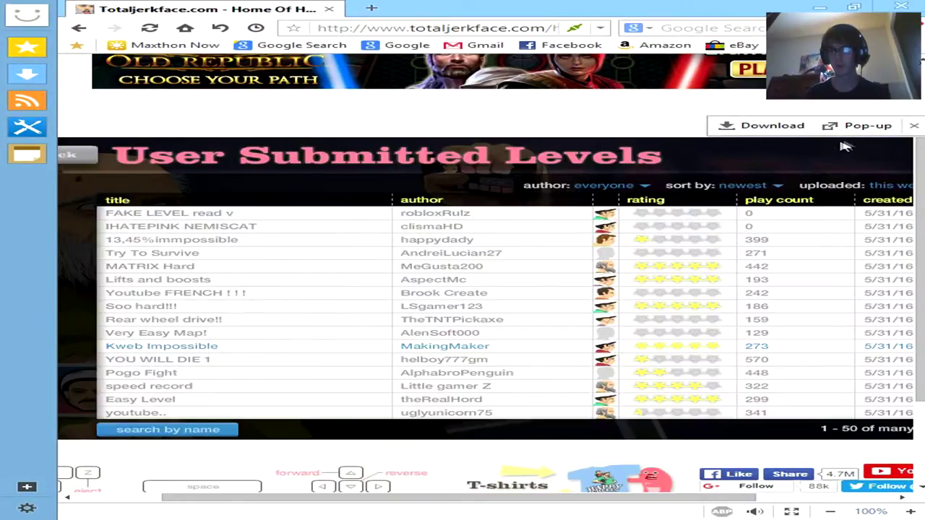
click(752, 185)
click(854, 137)
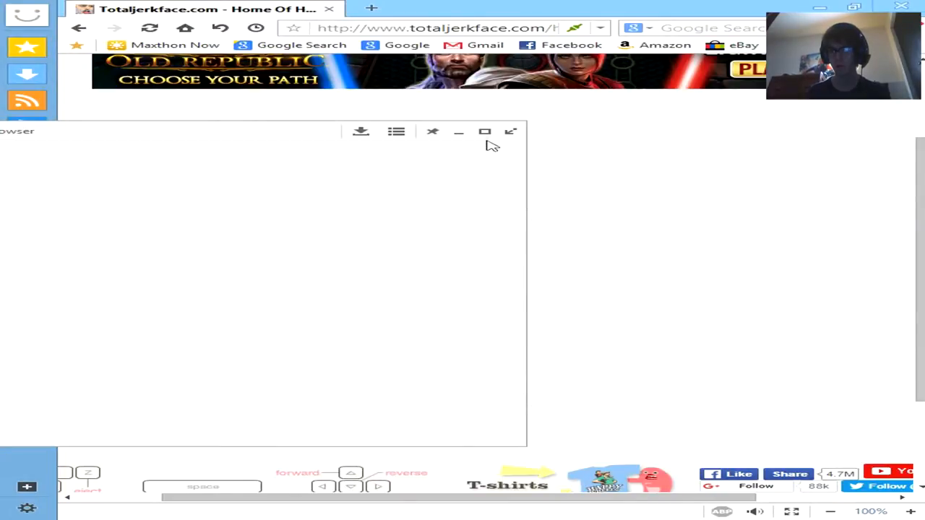
- Maximize the pop-out window and leave the upload-date filter unchanged
click(485, 132)
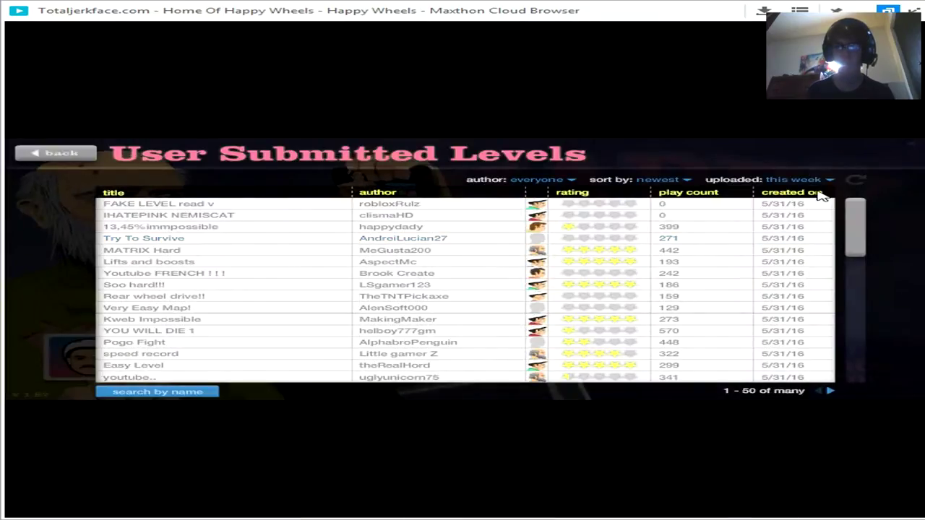
click(830, 179)
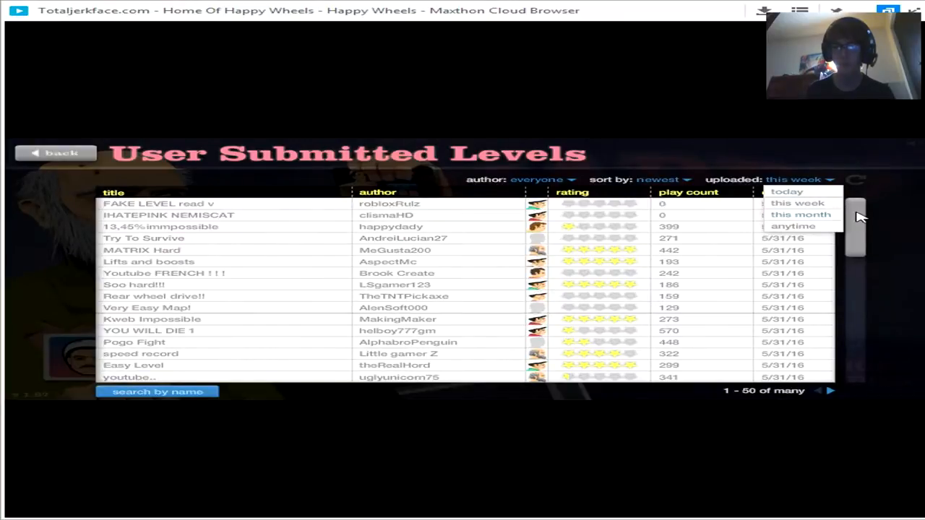
click(859, 215)
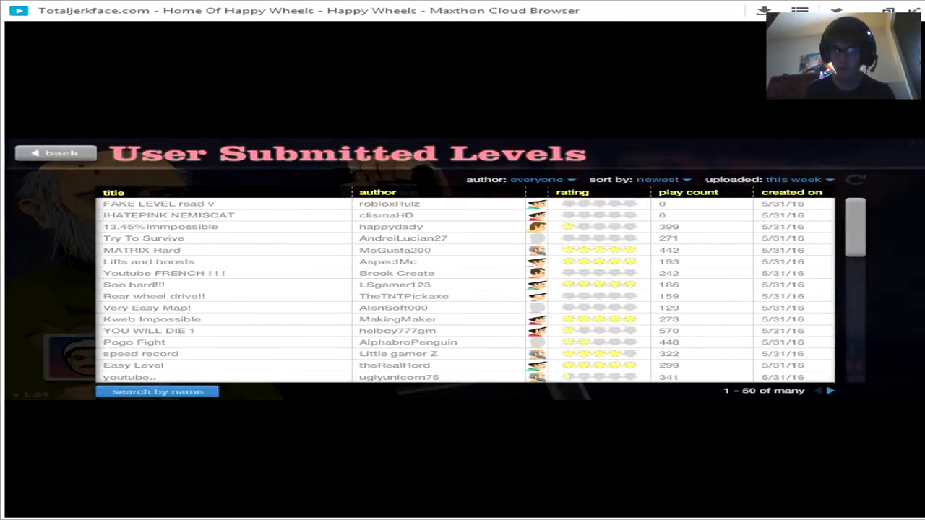
drag(858, 218, 856, 237)
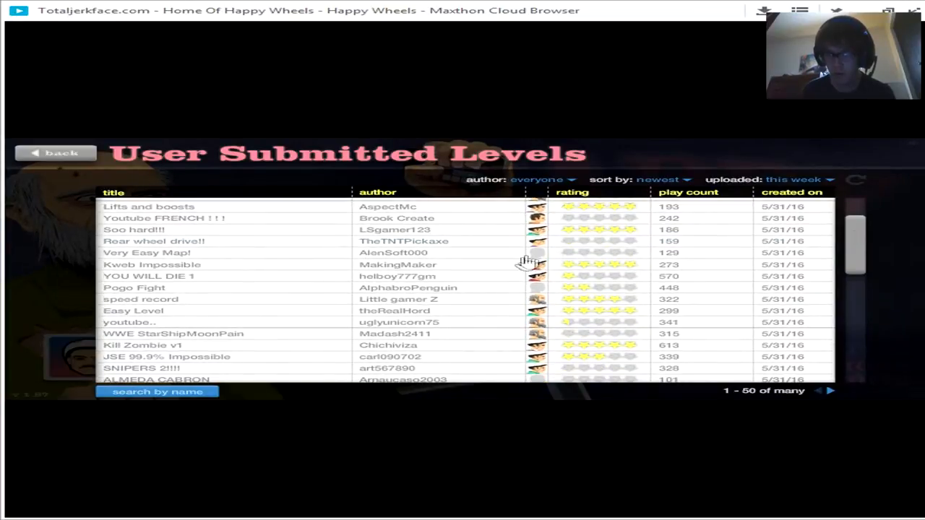
- Launch the level Very Easy Map! via Play Now and pick the dad-on-bike character
click(504, 254)
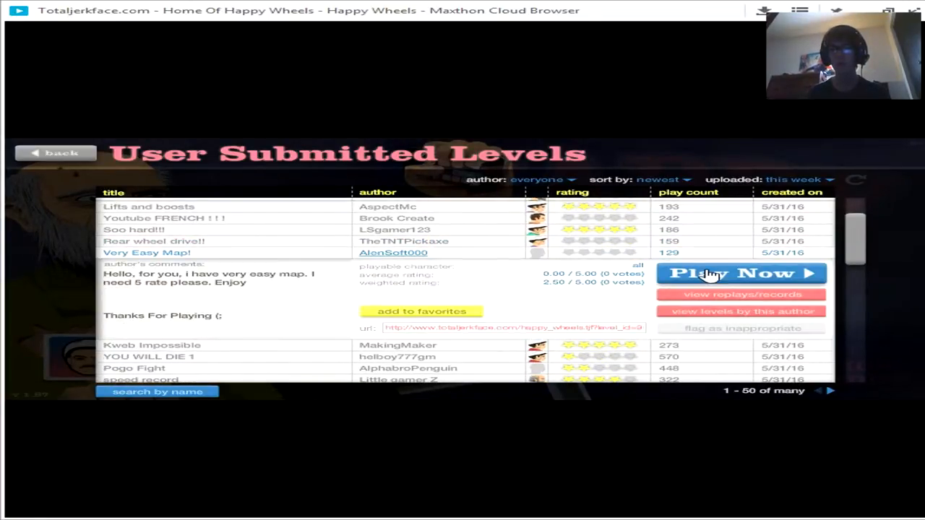
click(711, 275)
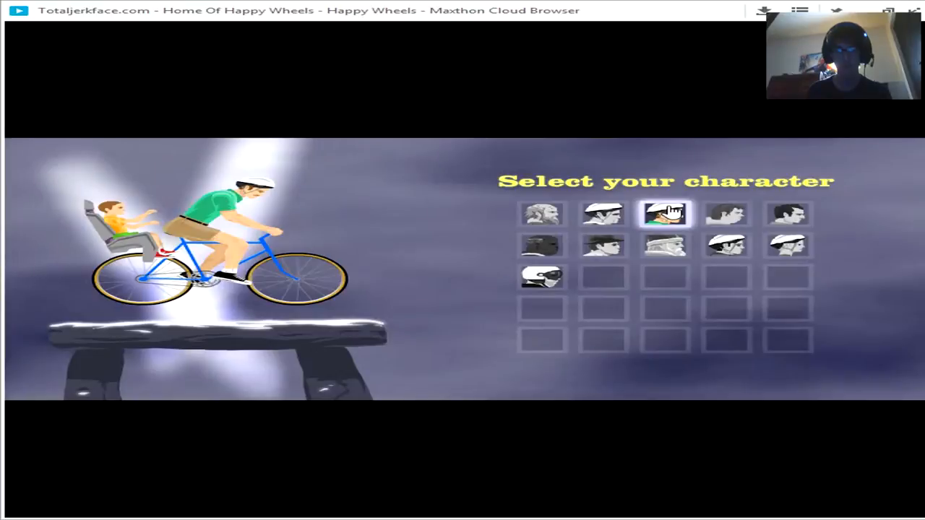
click(665, 214)
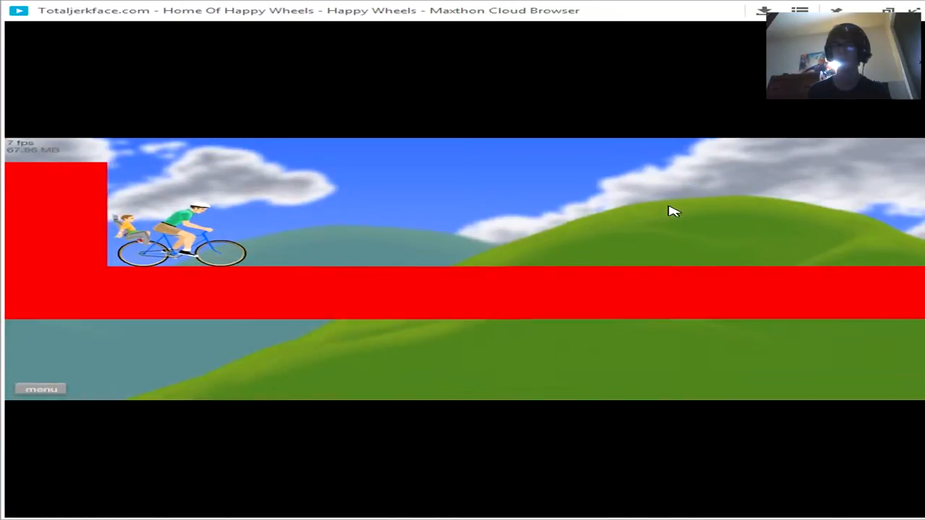
- Ride down the red steps, through the boost panel and over the gap until crashing, then pause
key(Up)
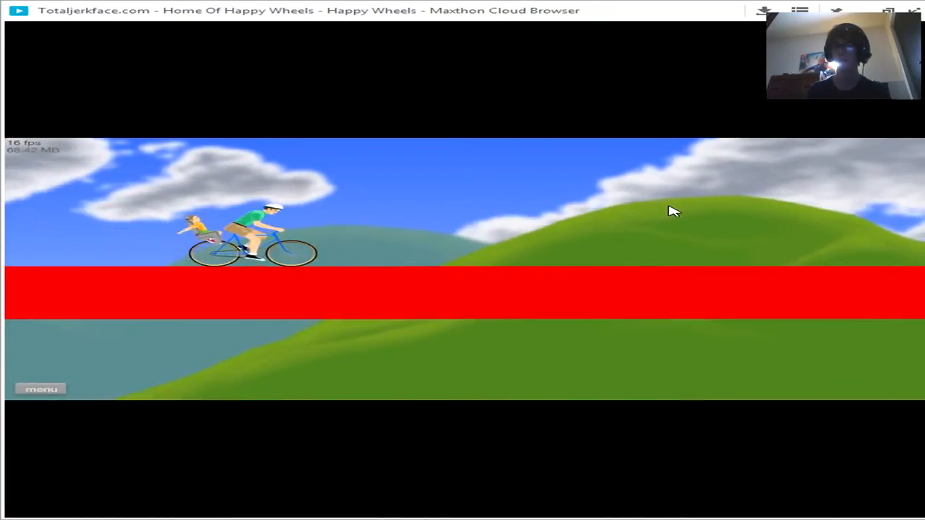
key(Up)
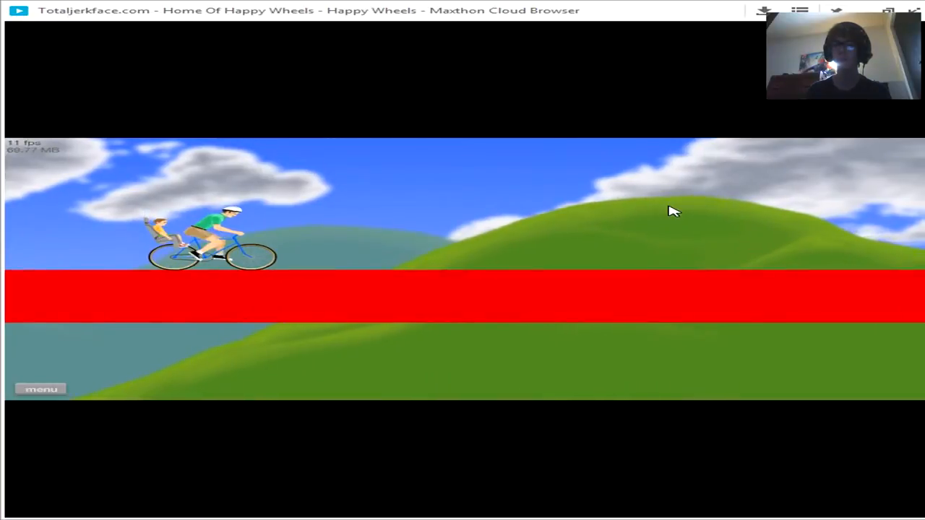
key(Up)
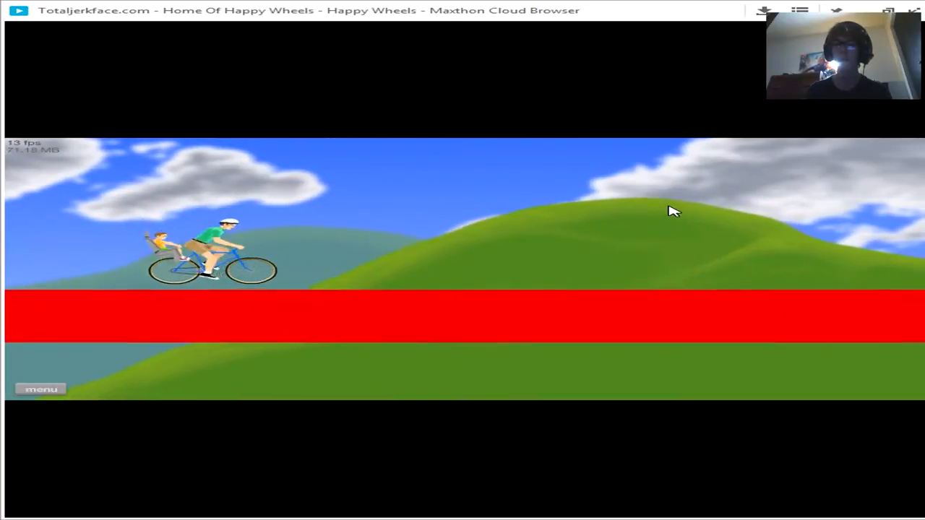
key(Up)
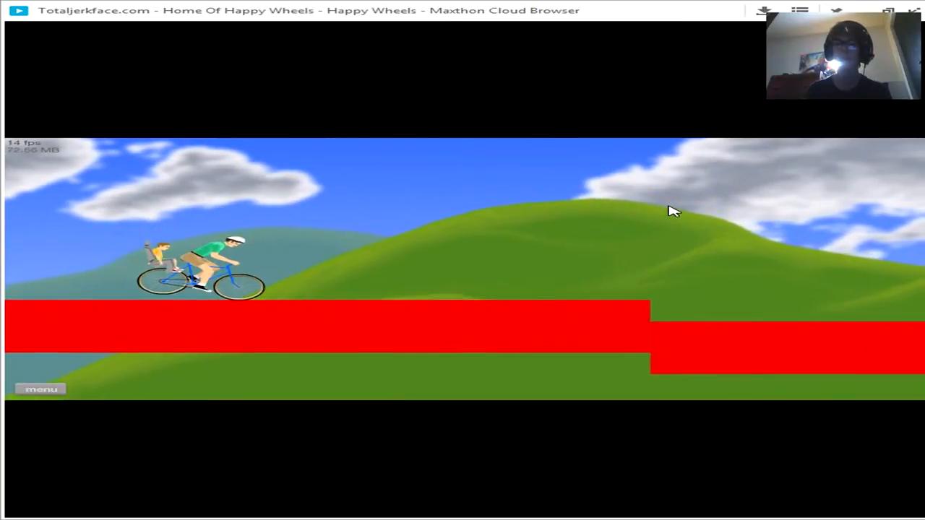
key(Up)
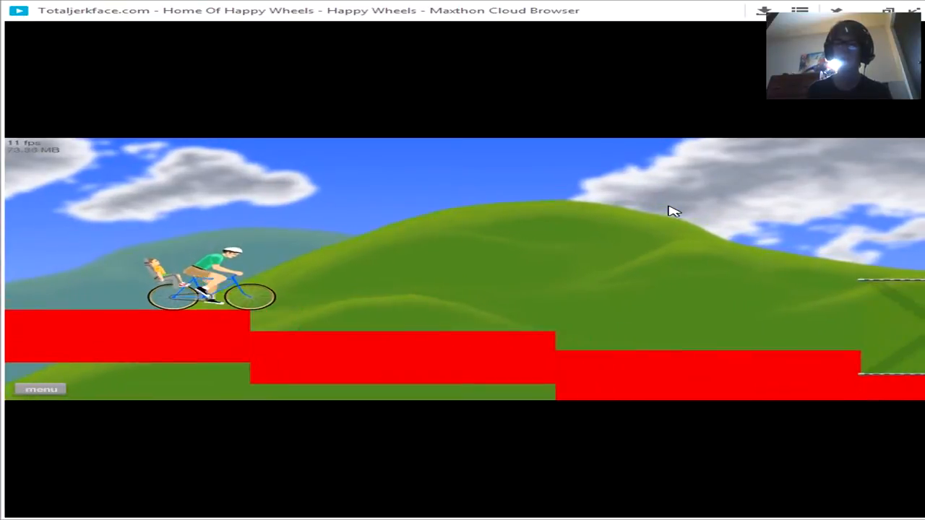
key(Up)
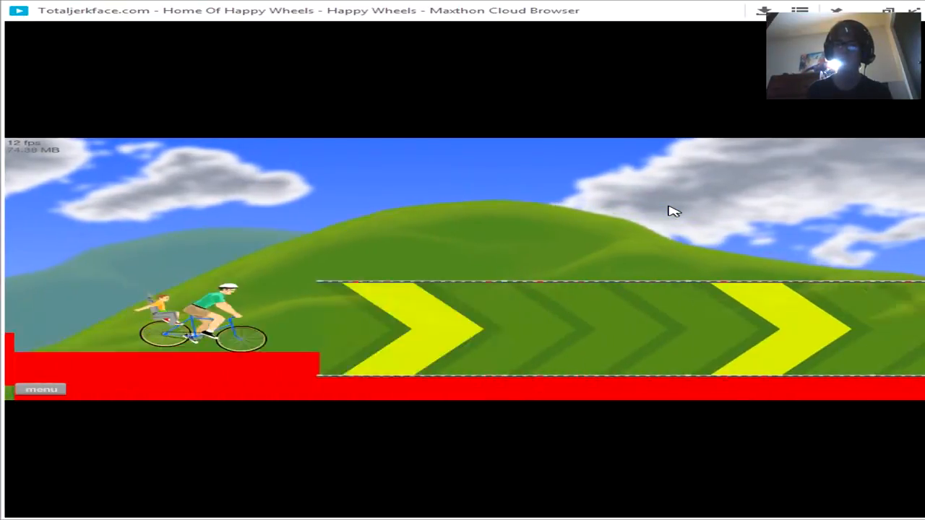
key(Up)
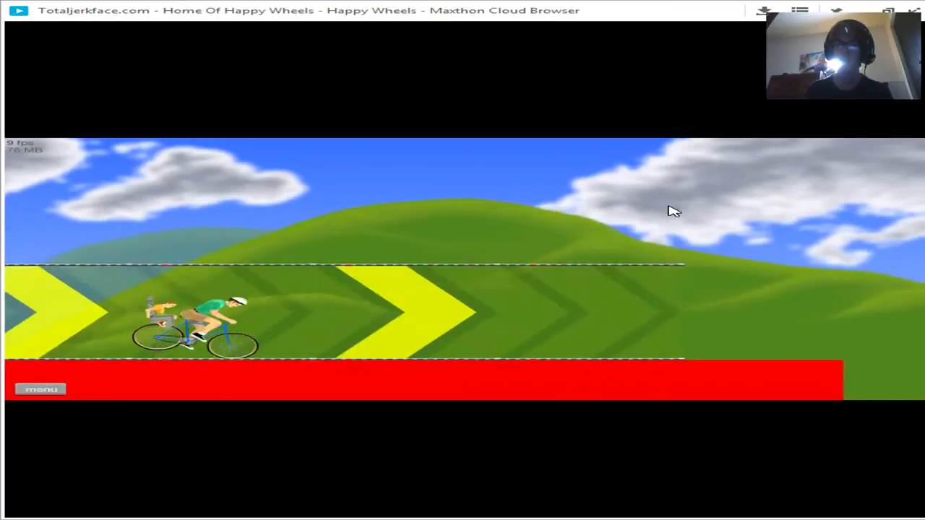
key(Up)
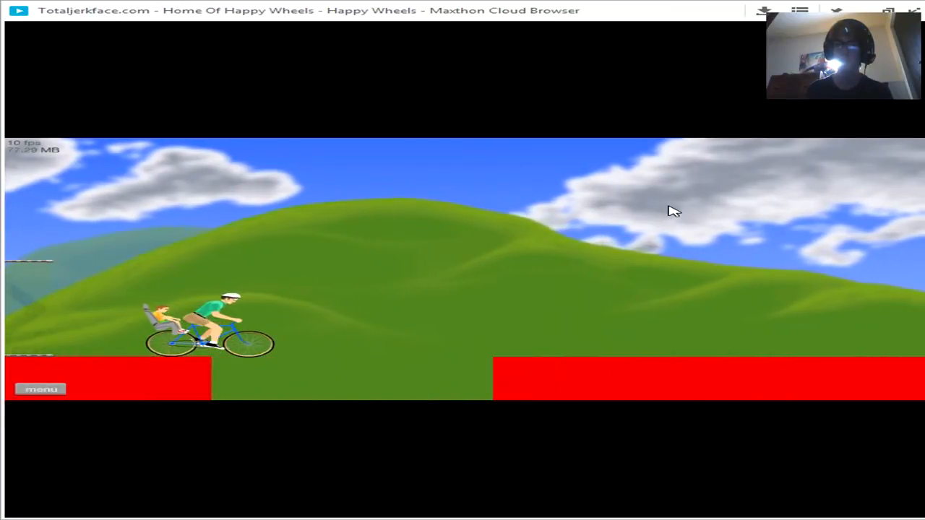
key(Up)
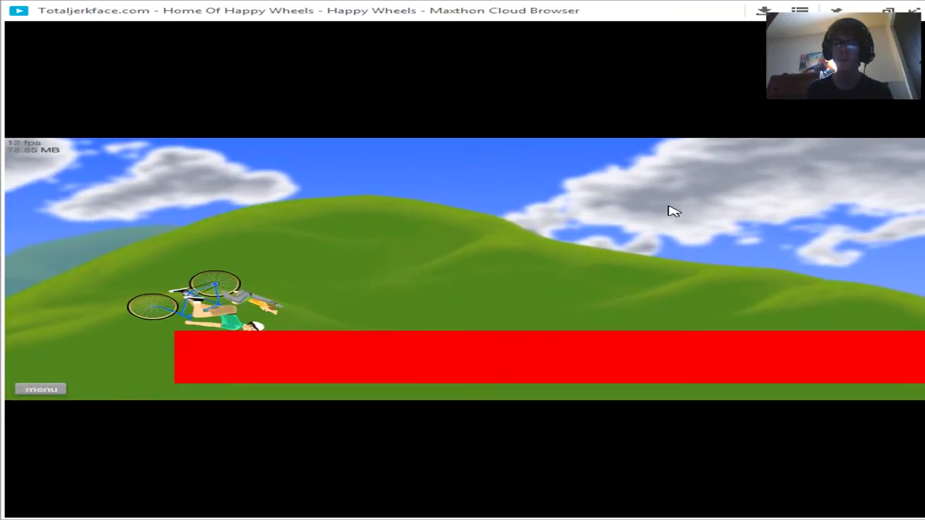
key(Up)
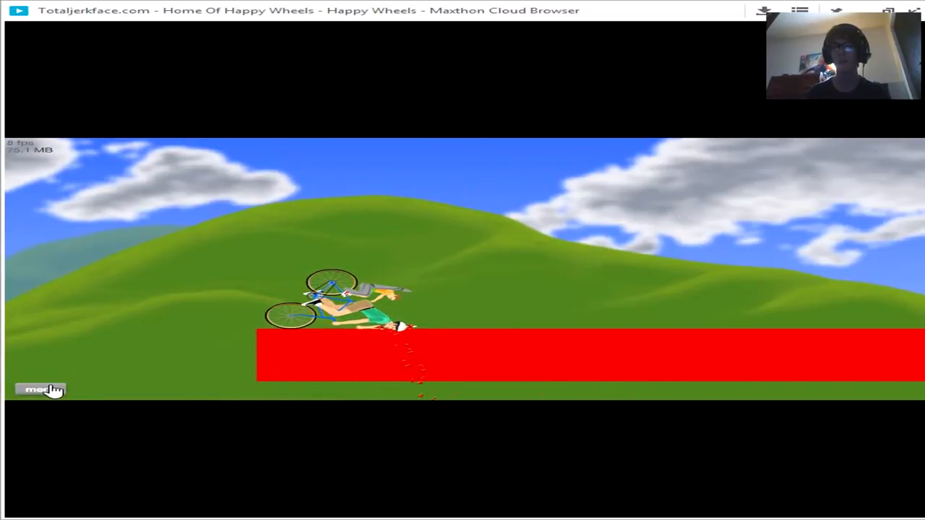
key(Escape)
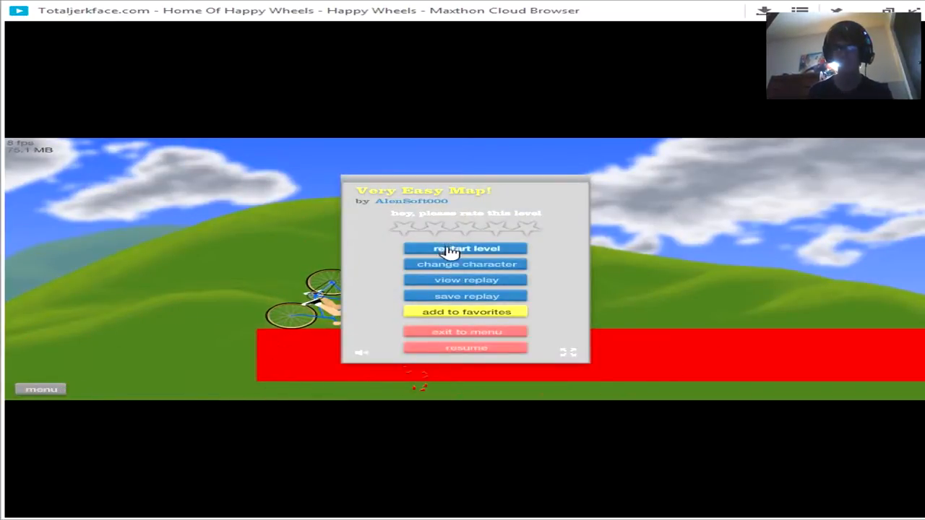
- Restart the level and ride down the red steps, through the boost arrows and over the first floor gap
click(449, 251)
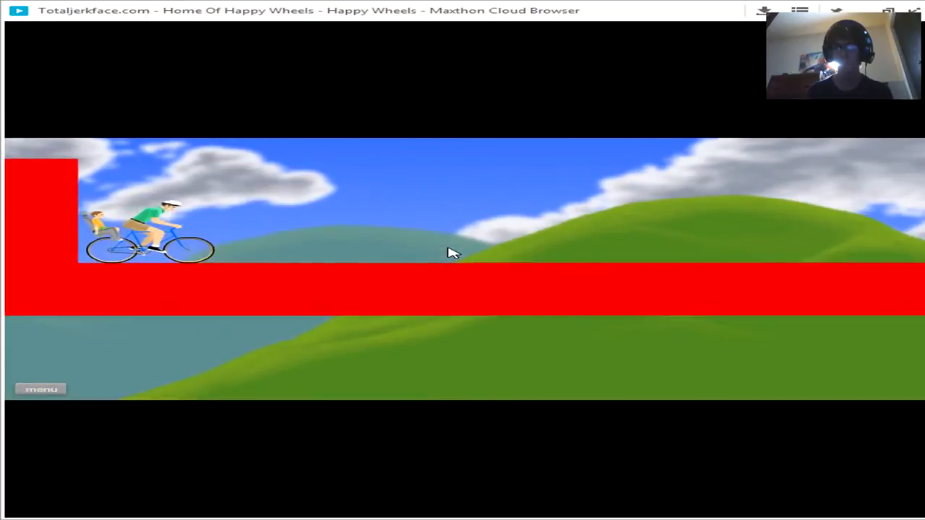
key(Up)
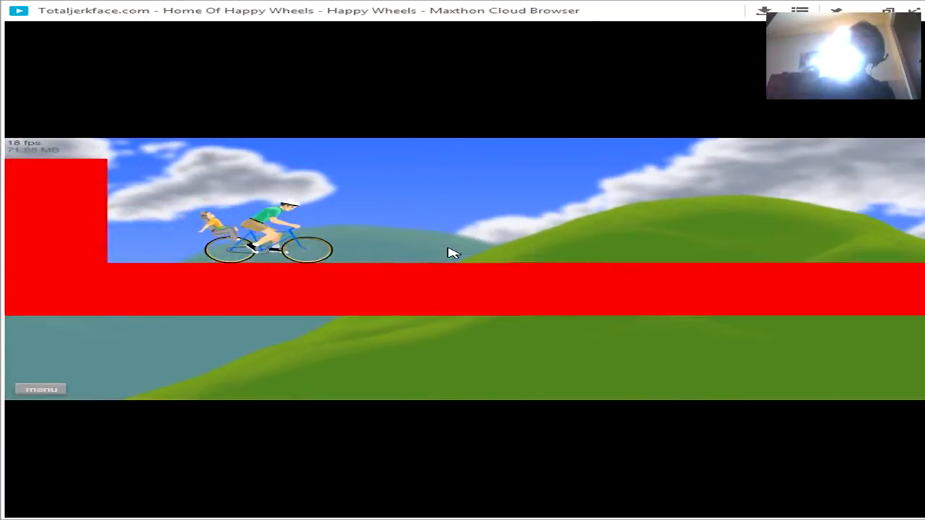
key(Up)
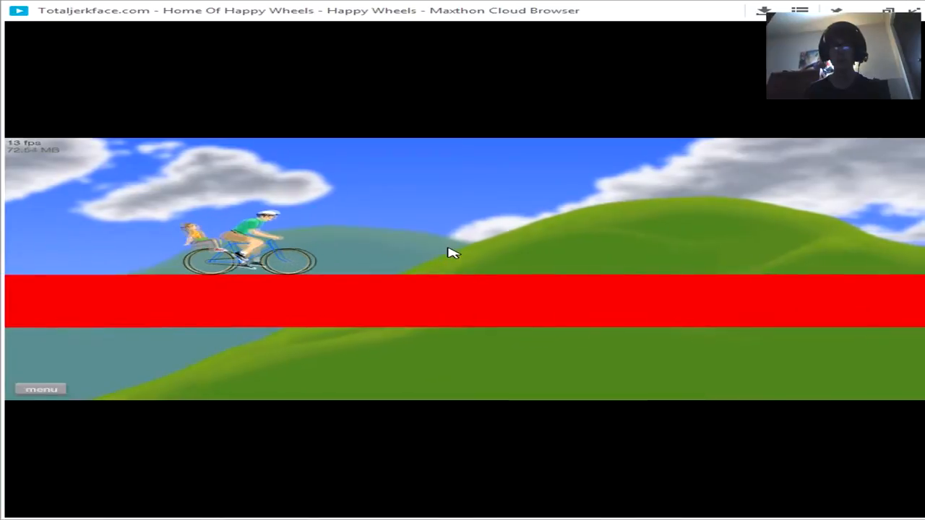
key(Up)
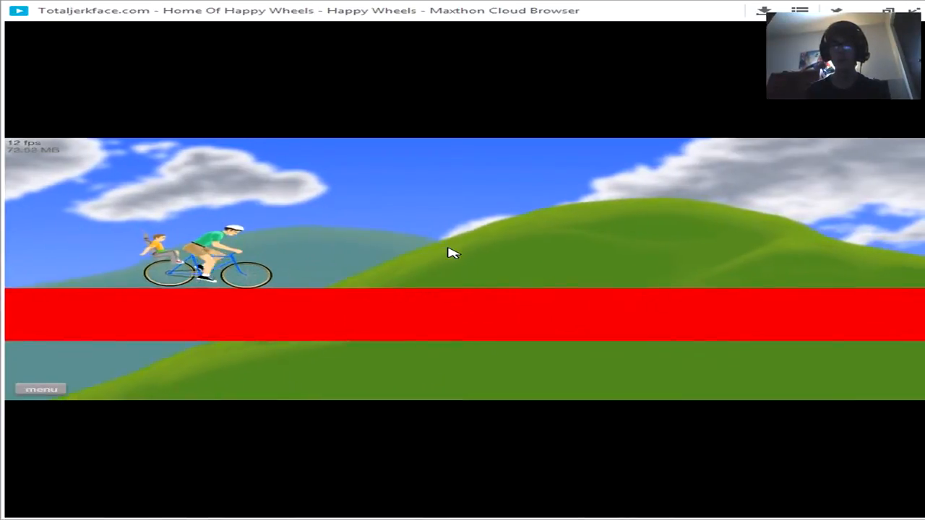
key(Up)
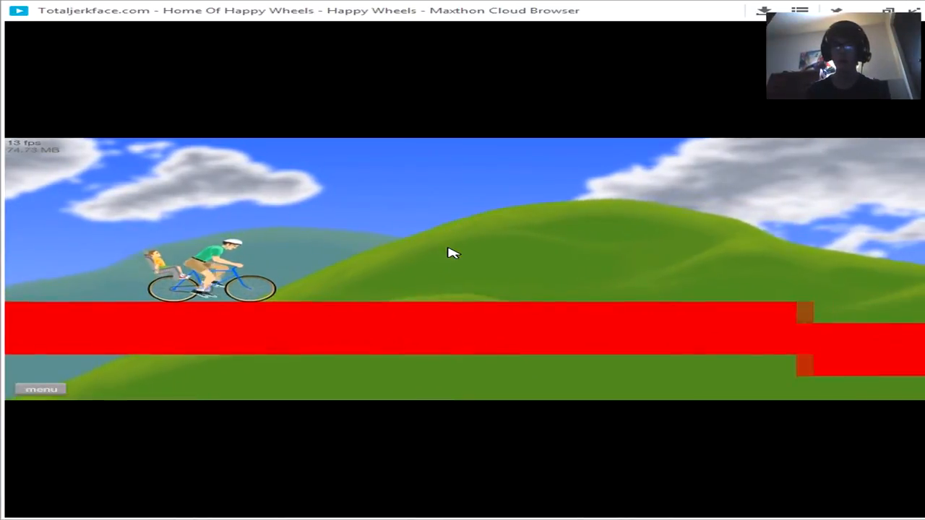
key(Up)
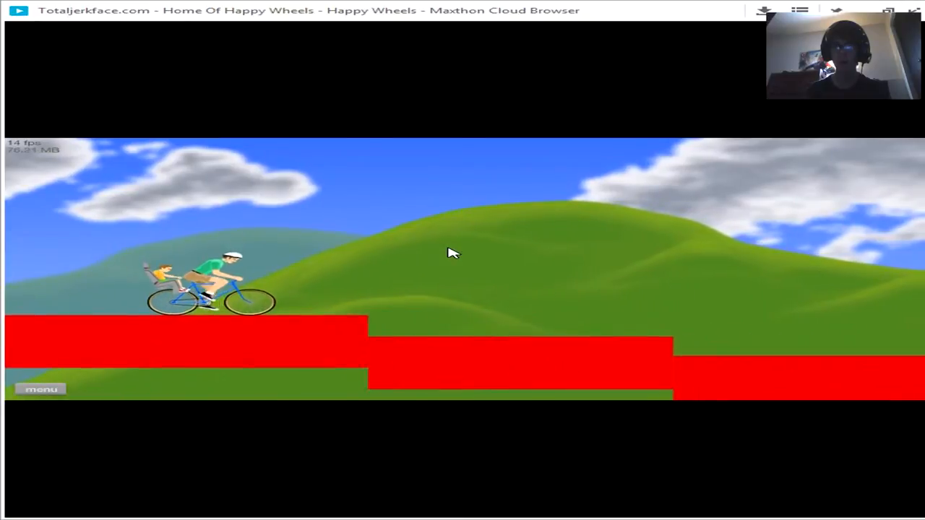
key(Up)
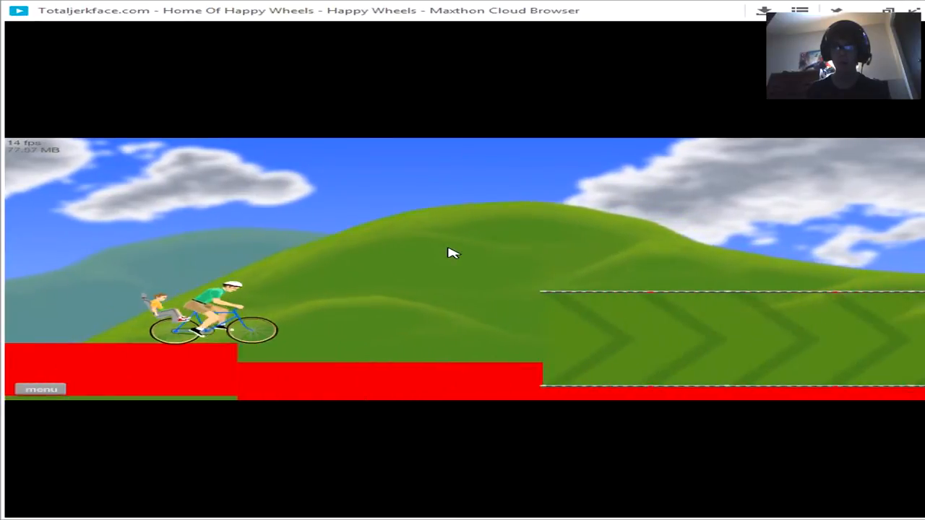
key(Up)
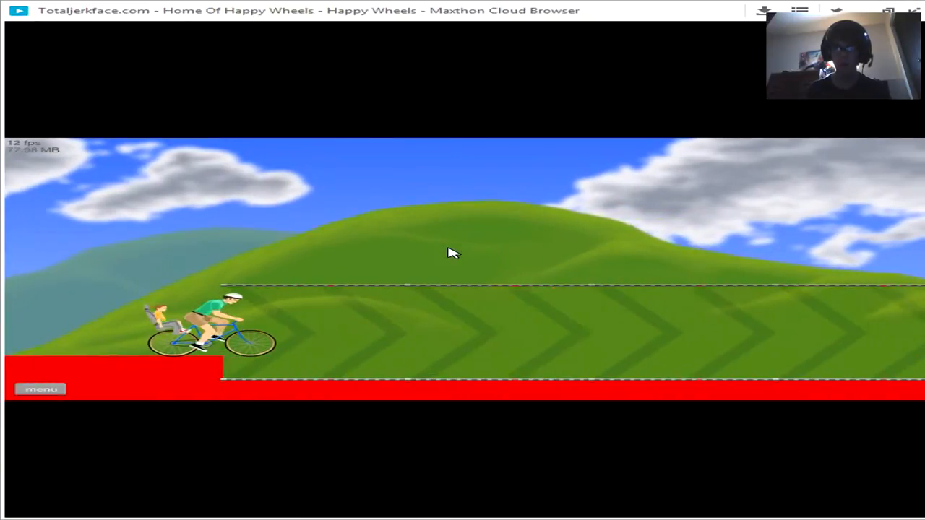
key(Up)
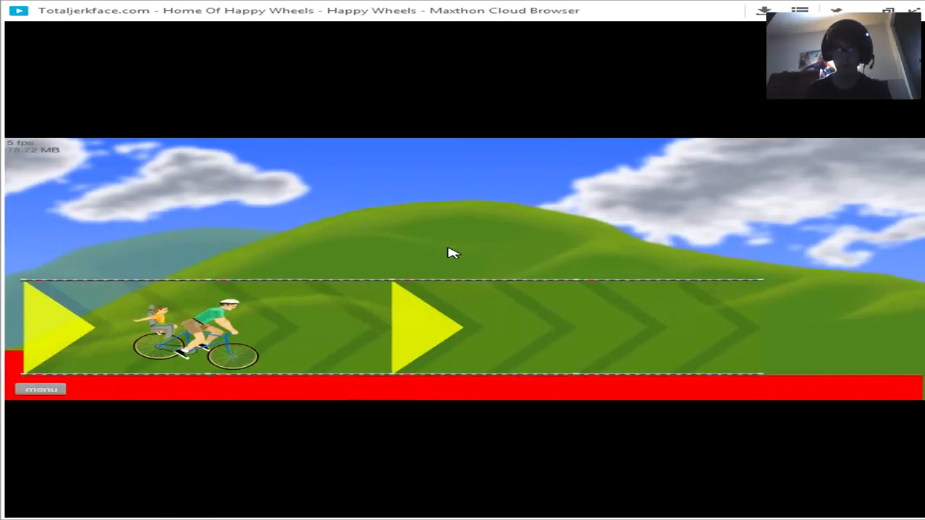
key(Up)
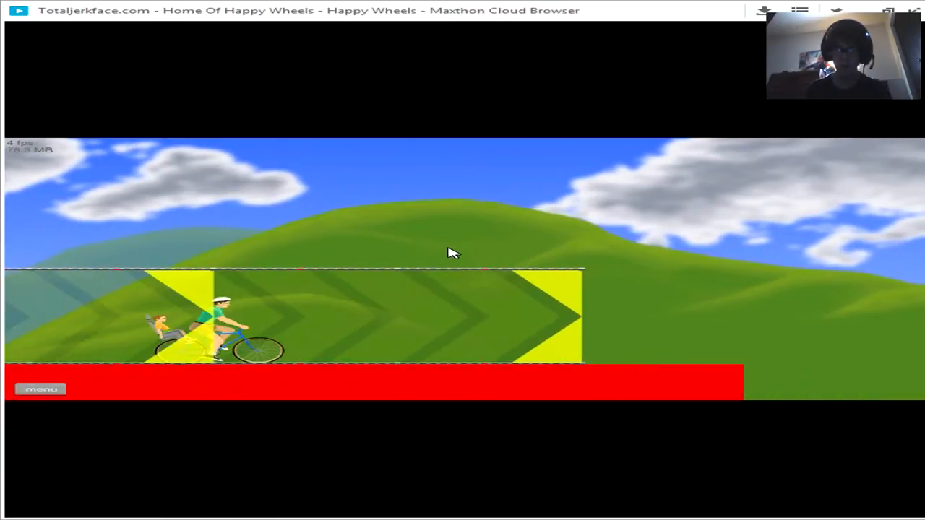
key(Up)
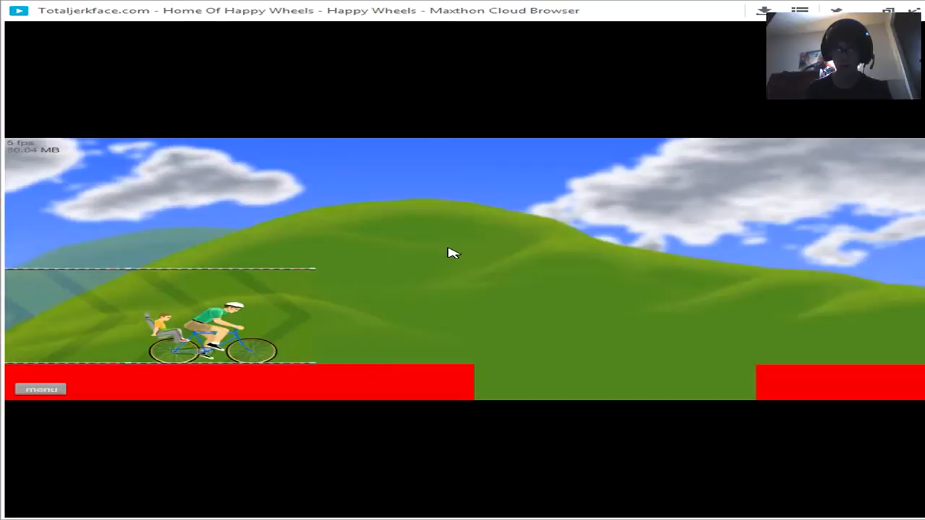
key(Up)
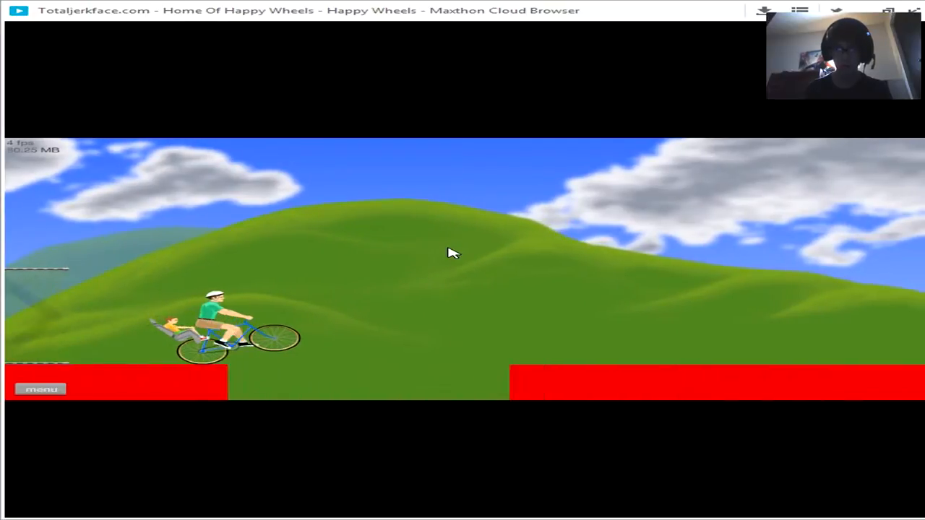
key(Up)
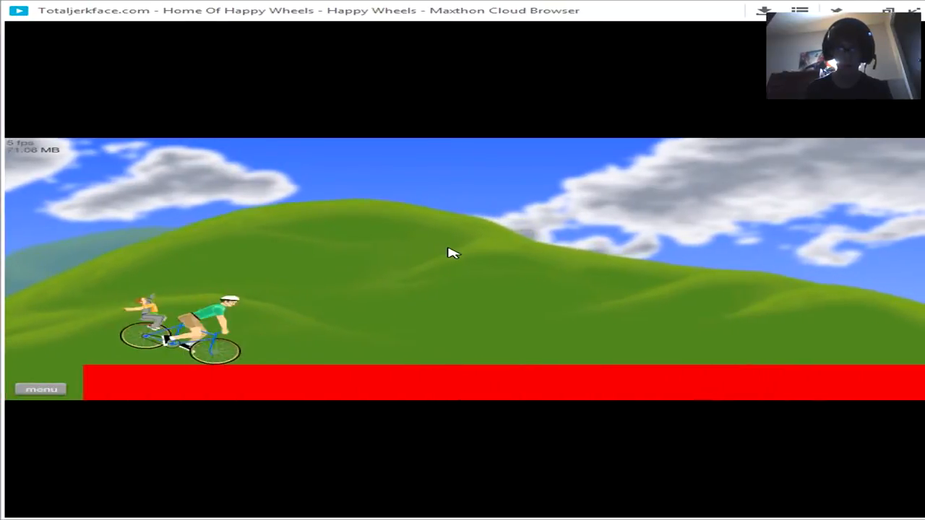
key(Up)
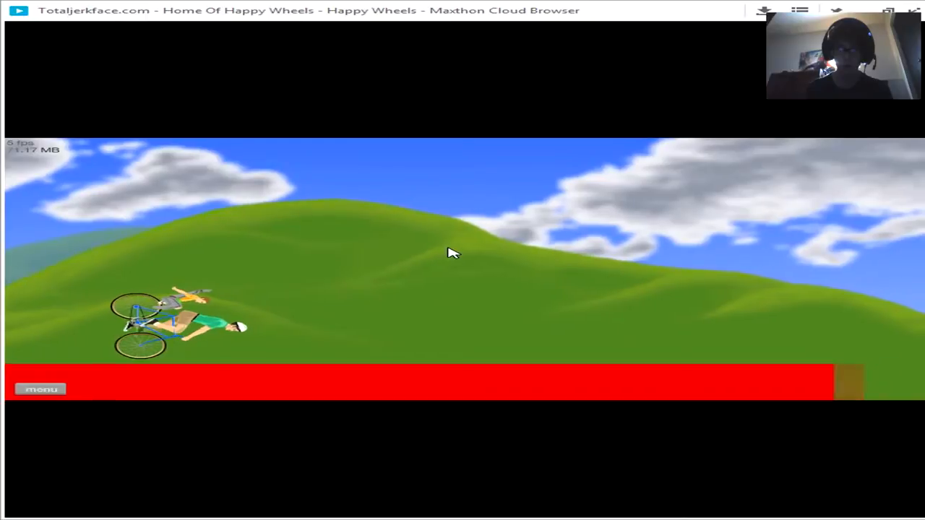
- Wheelie across the next gap and ride through the transparent and yellow boosters toward the spike fence
key(Up)
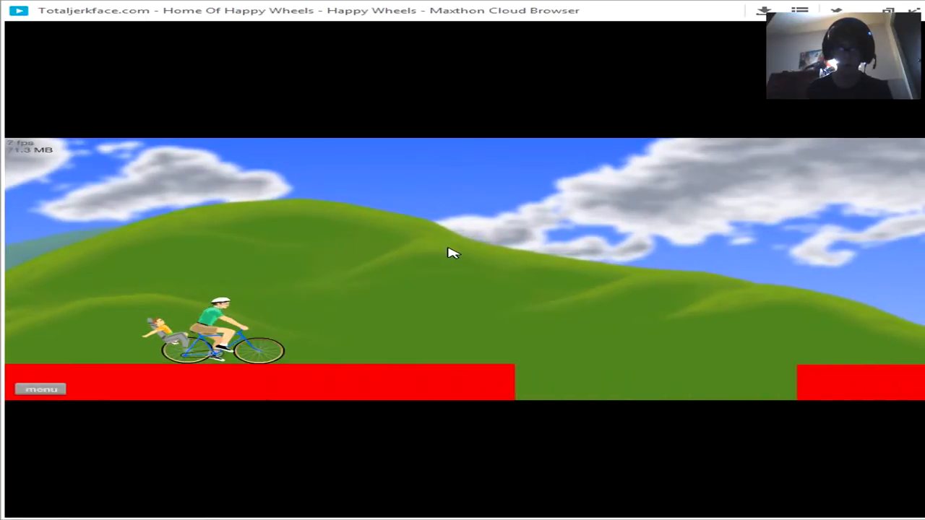
key(Up)
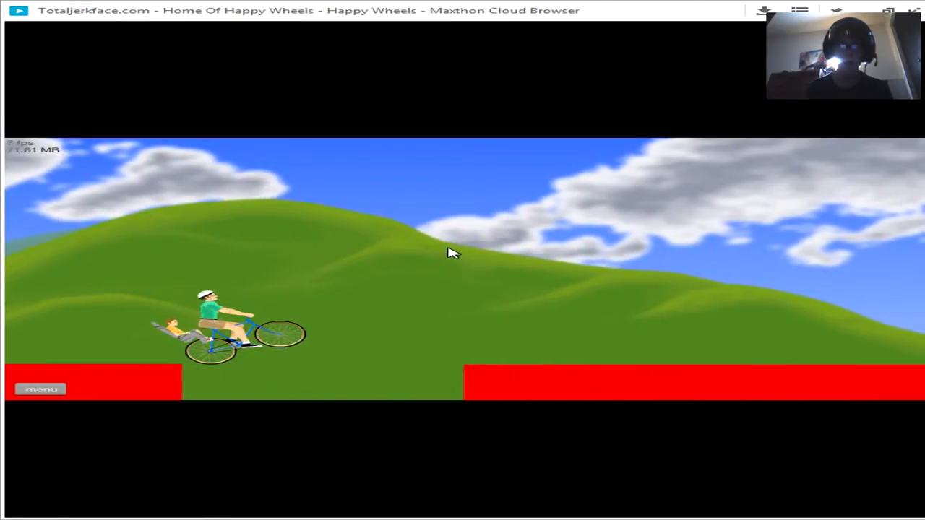
key(Up)
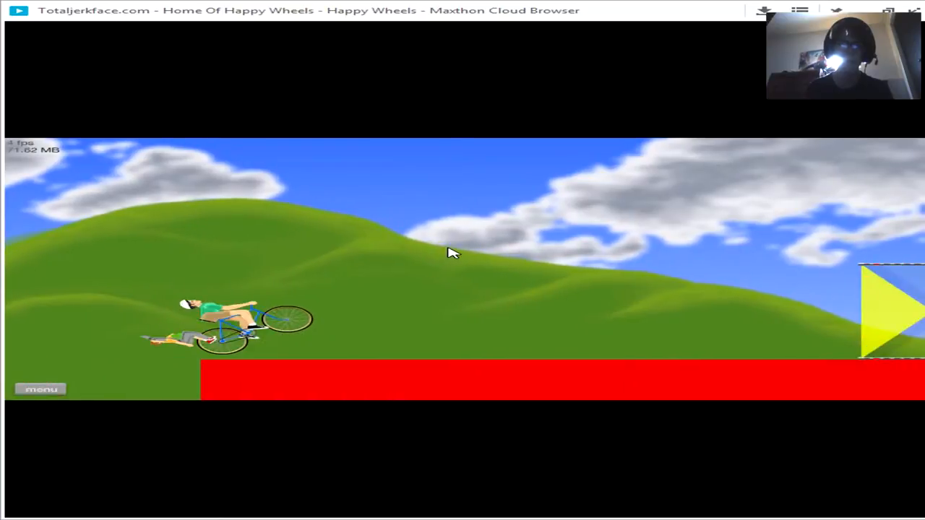
key(Up)
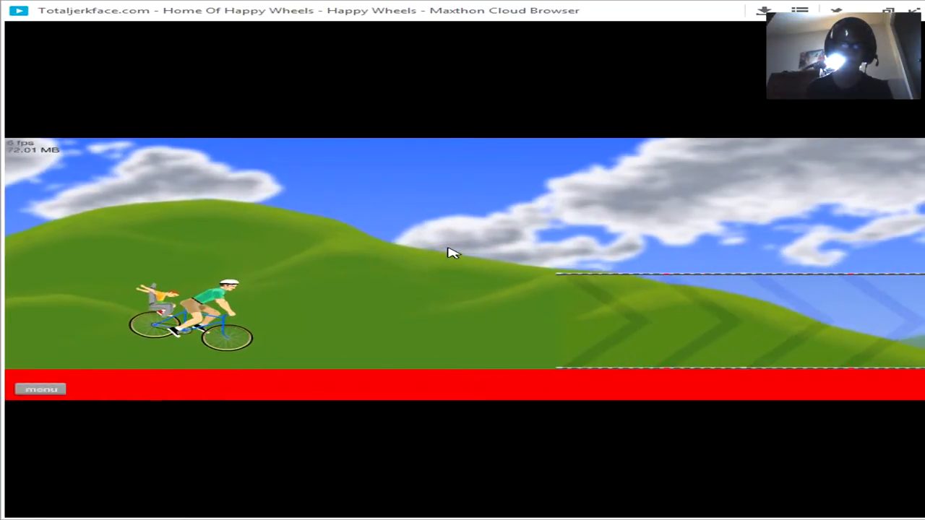
key(Up)
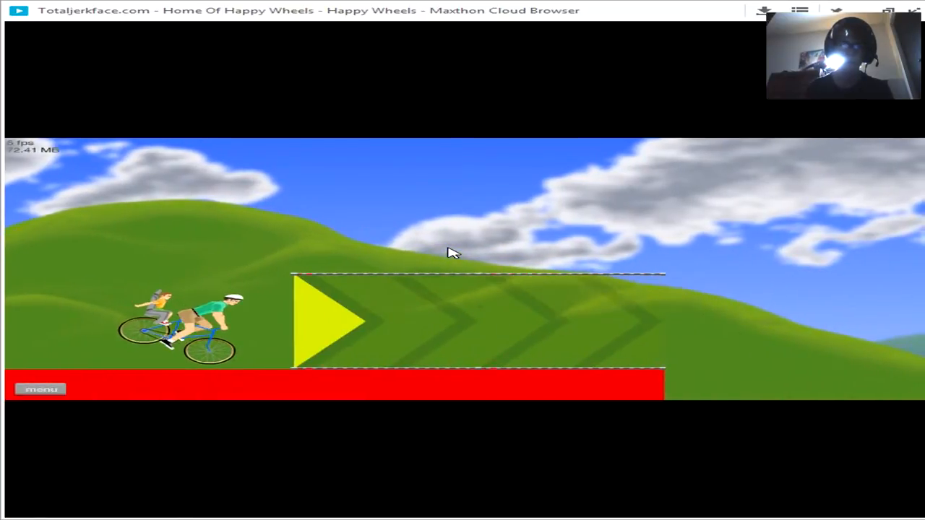
key(Up)
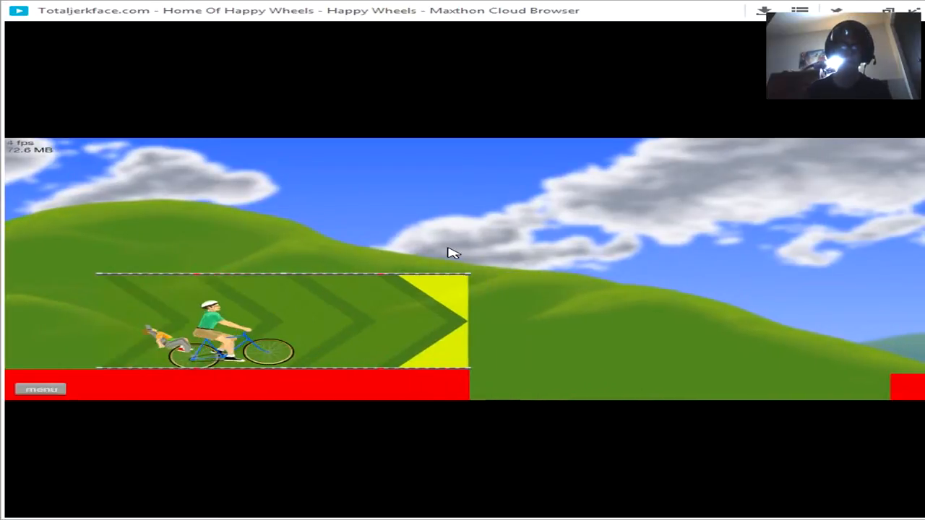
key(Up)
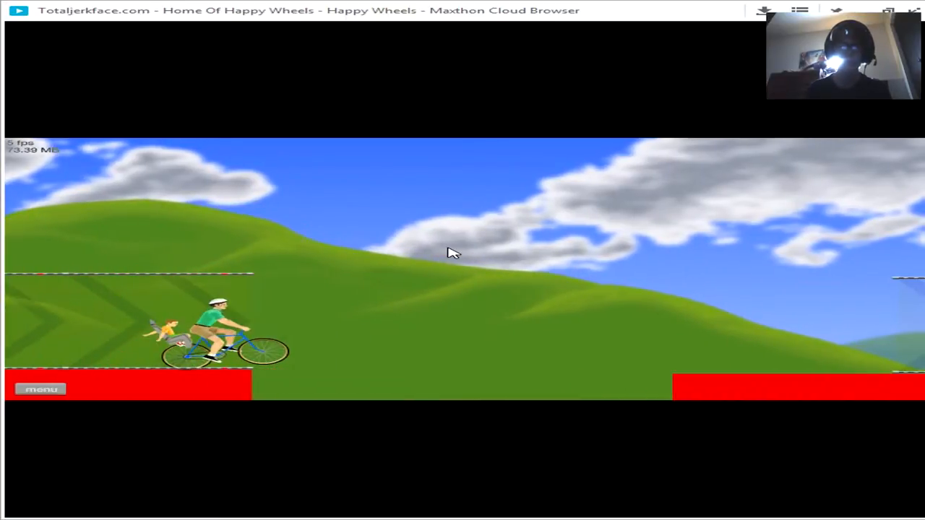
key(Up)
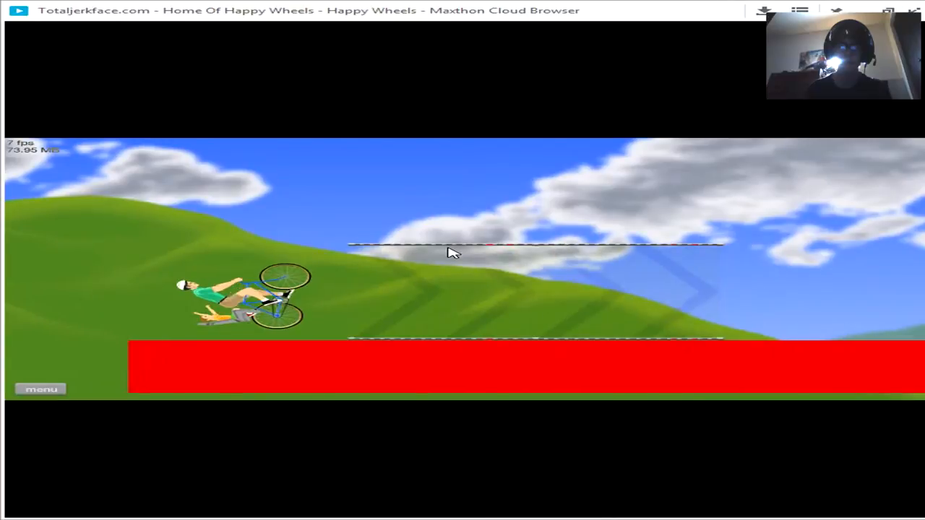
key(Up)
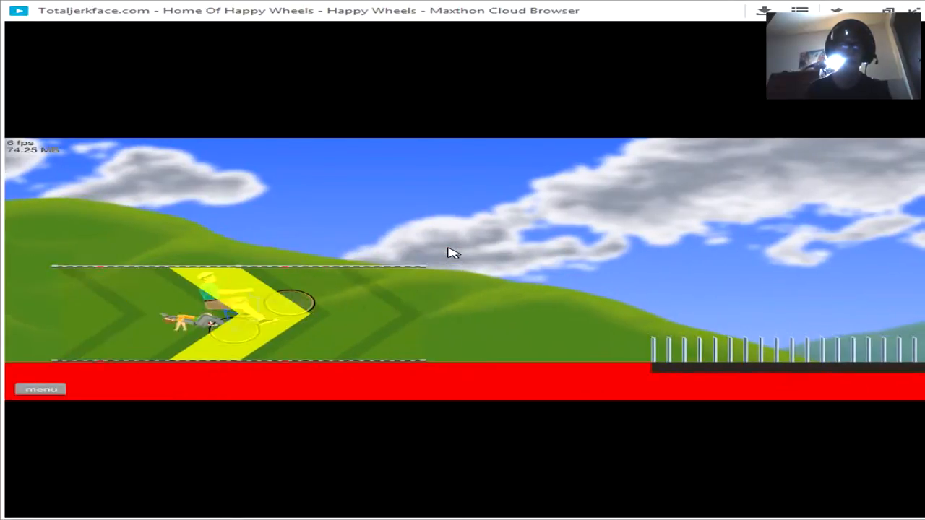
key(Up)
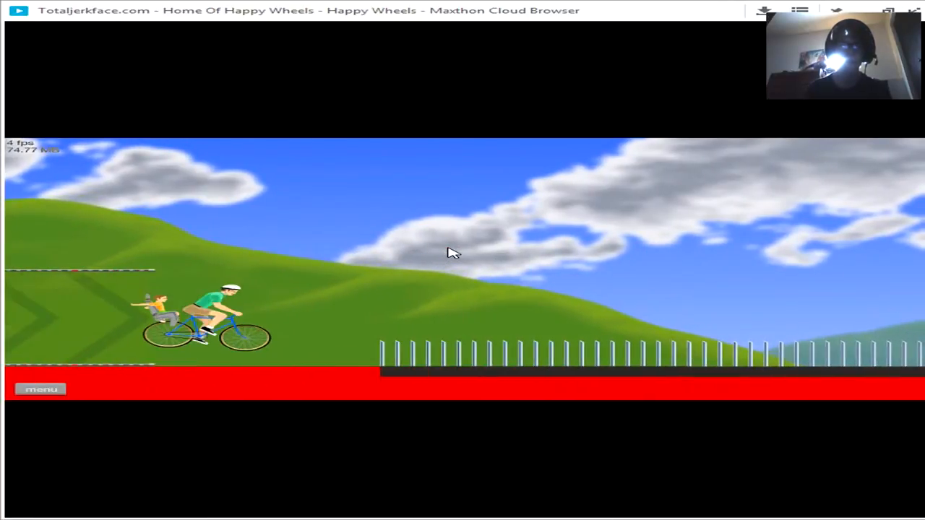
- Balance along the spike fence under the swinging harpoons until harpooned, then pause the level
key(Up)
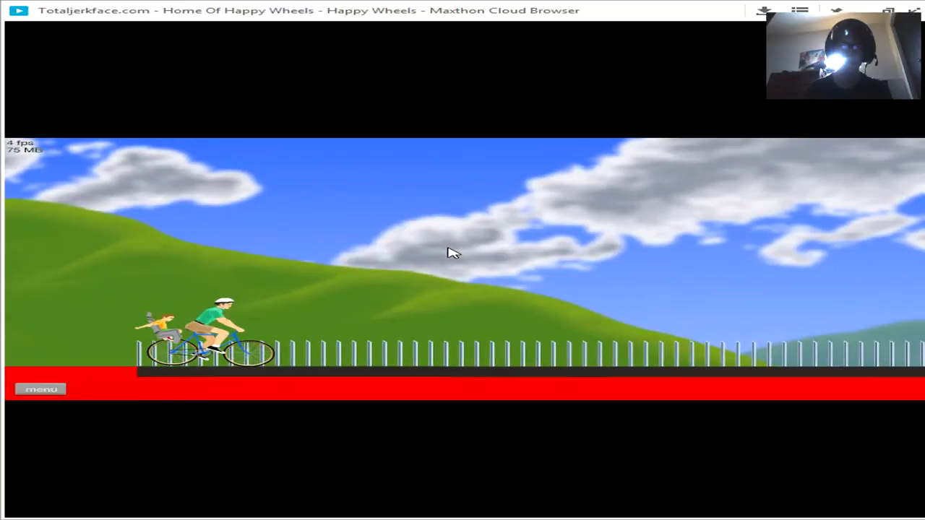
key(Up)
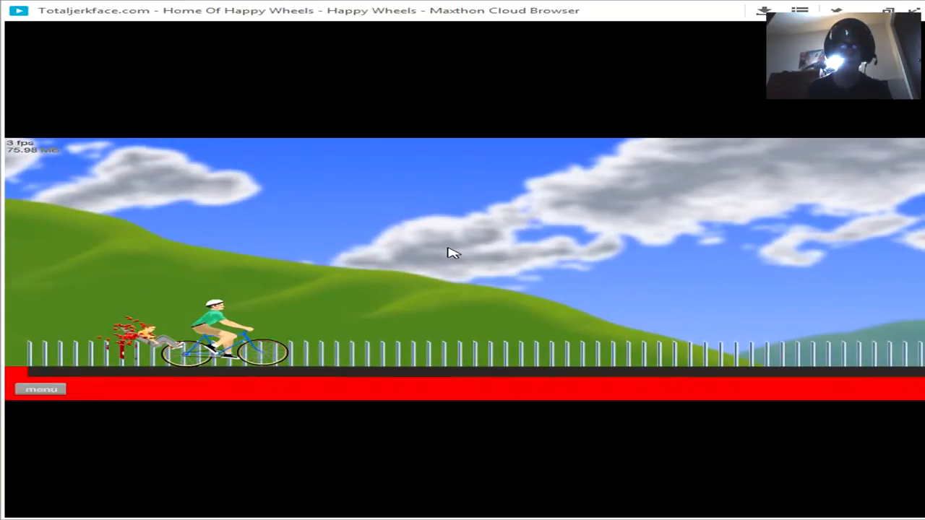
key(Up)
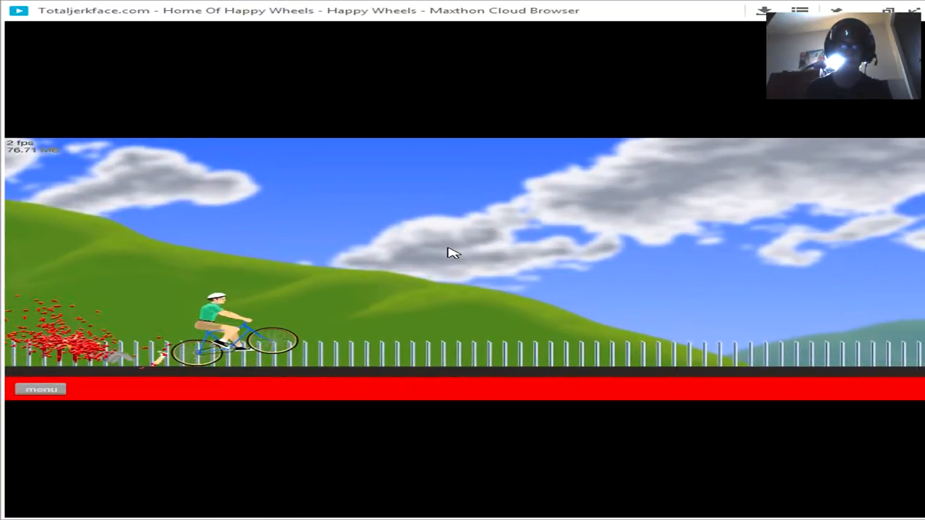
key(Up)
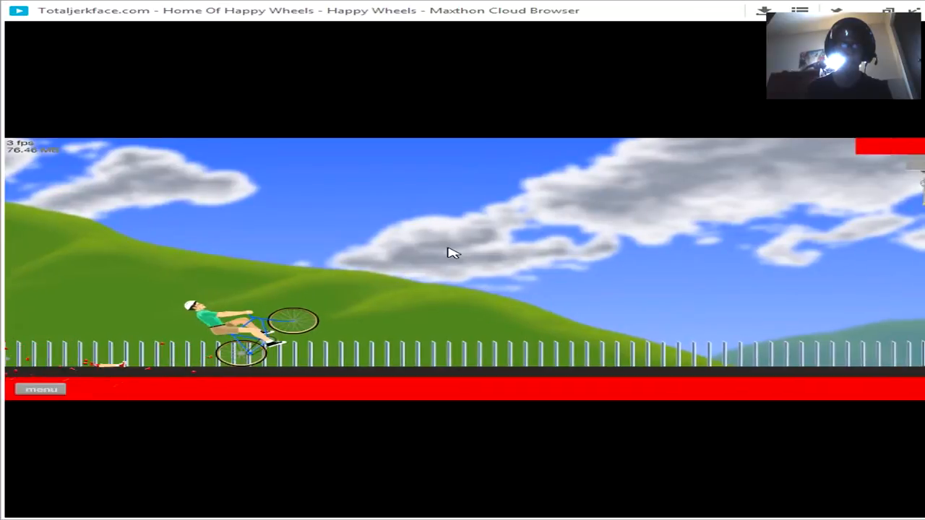
key(Up)
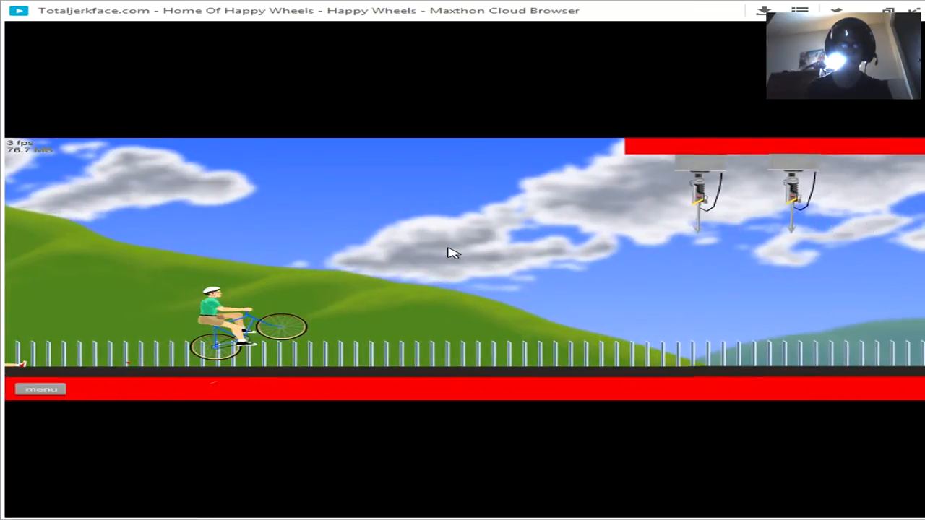
key(Up)
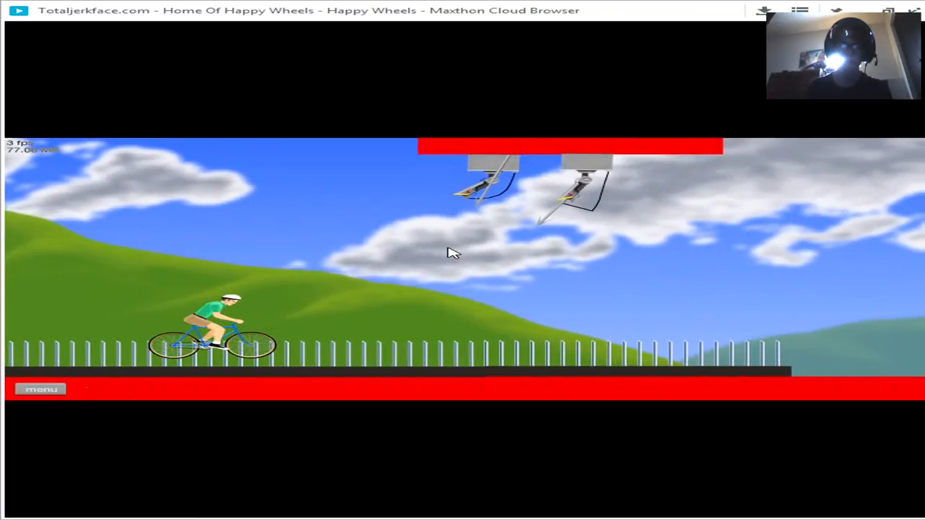
key(Up)
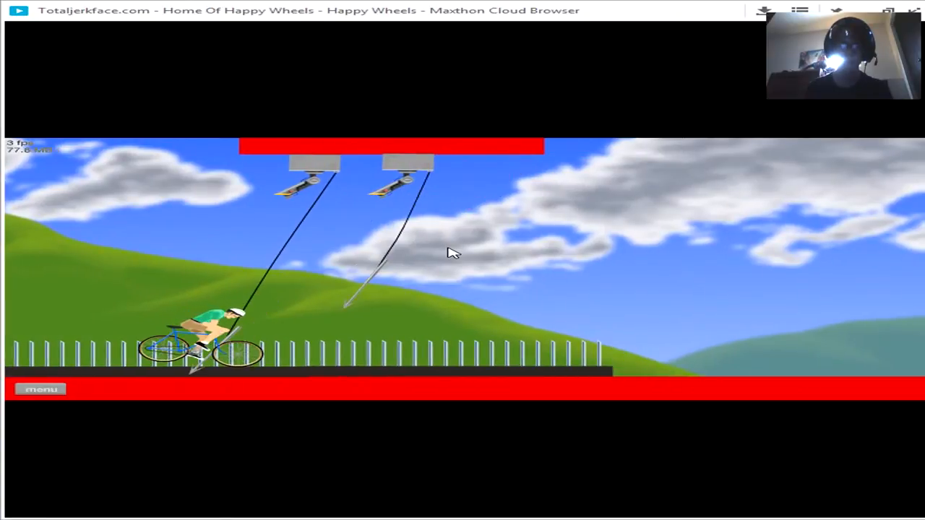
key(Up)
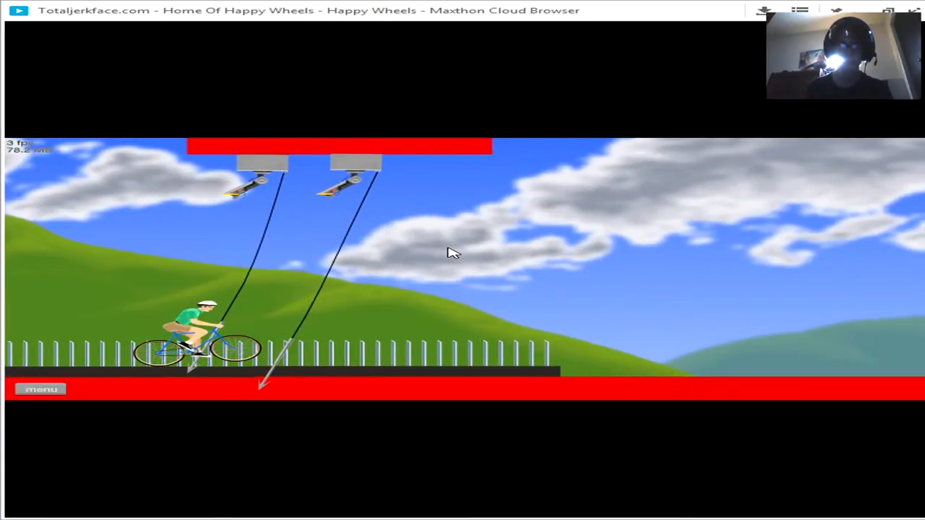
key(Up)
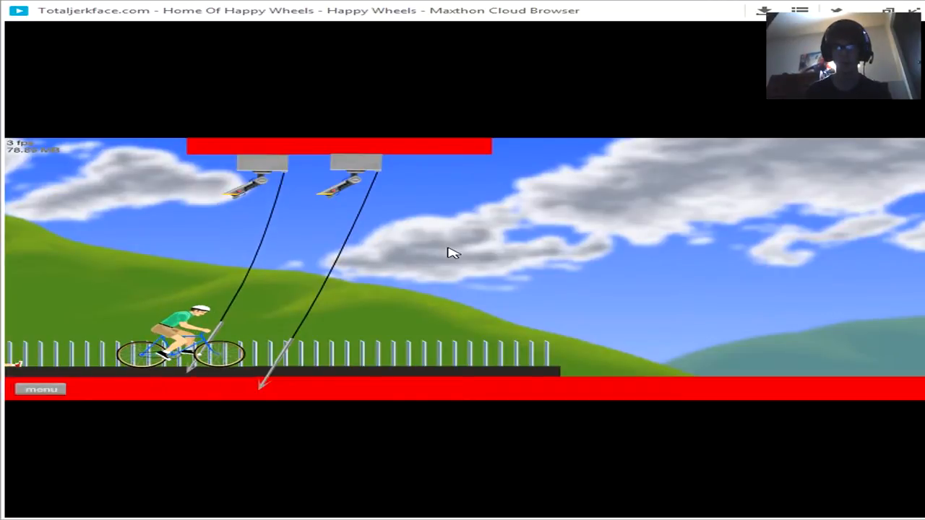
key(Up)
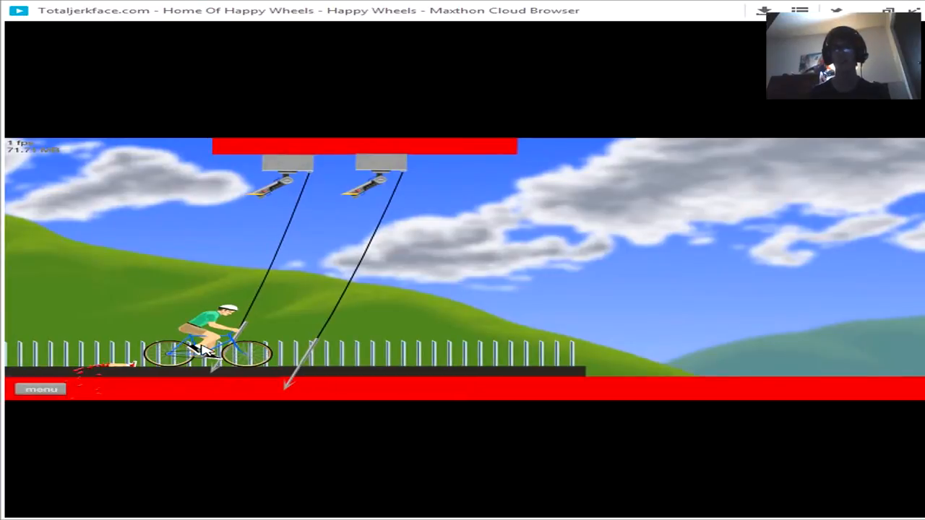
key(Escape)
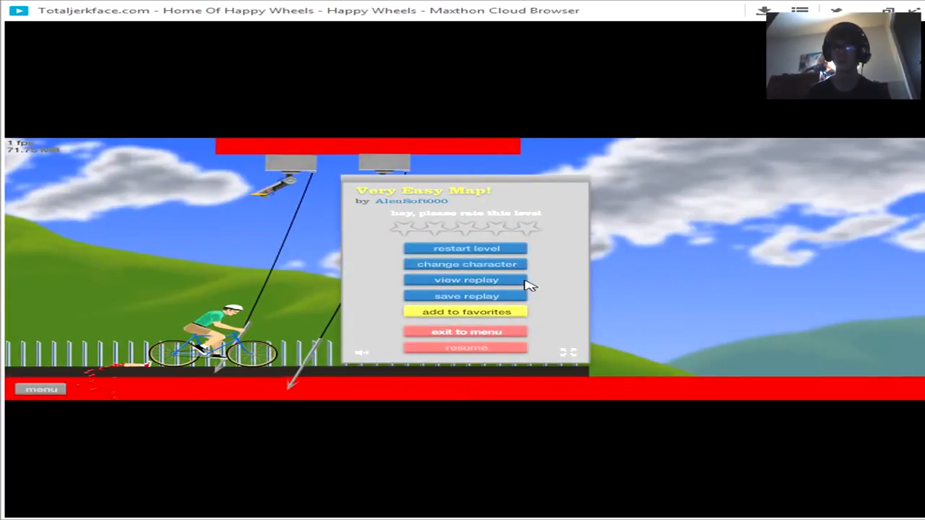
- Exit to the level list and launch the user level Pogo Fight via Play Now
click(442, 334)
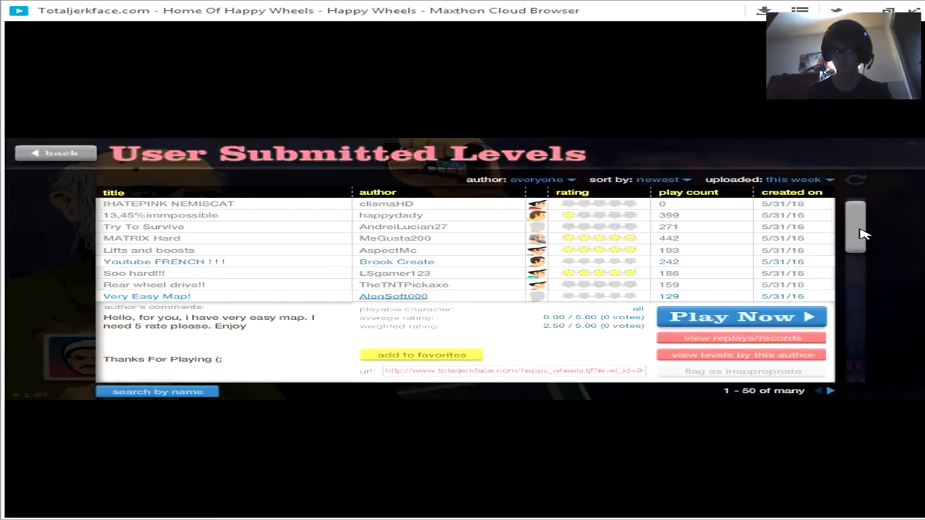
drag(856, 217, 864, 274)
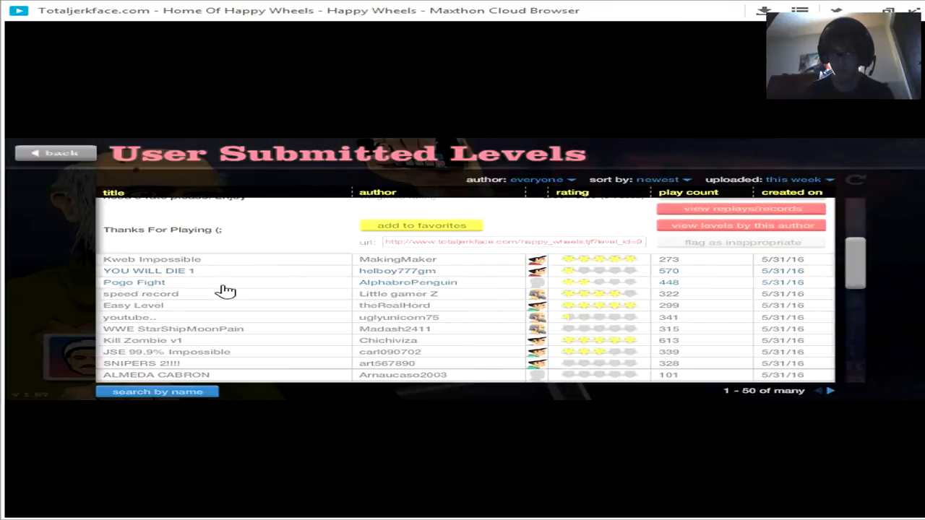
click(485, 284)
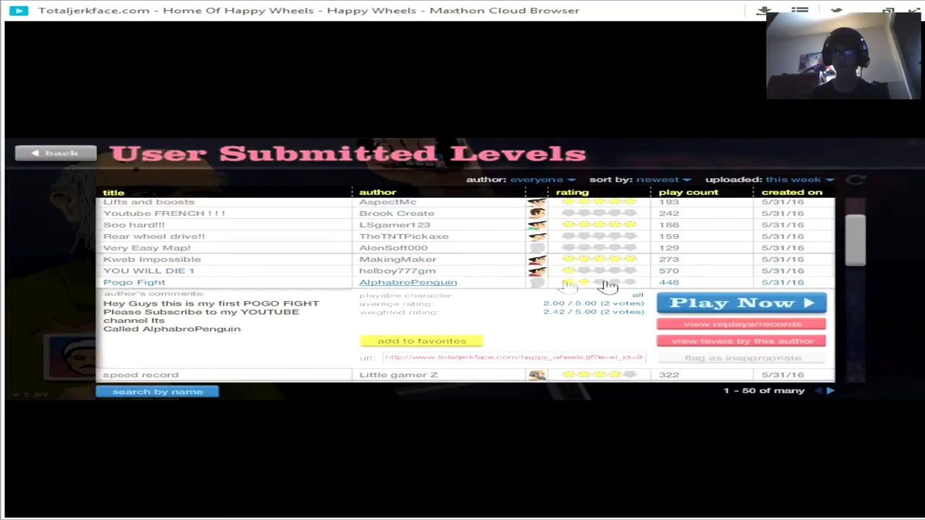
click(690, 303)
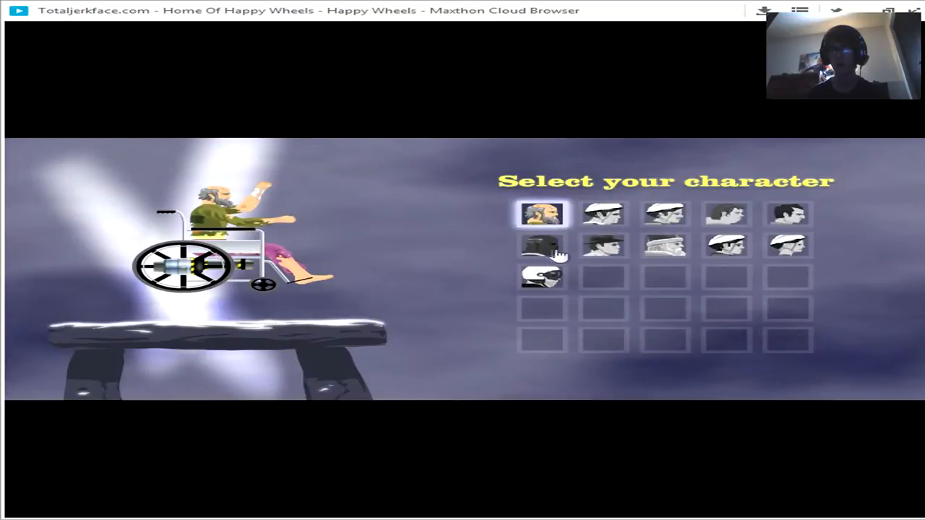
- Preview the moped couple, cyclist and Segway rider portraits, then choose the pogo-stick rider
click(542, 246)
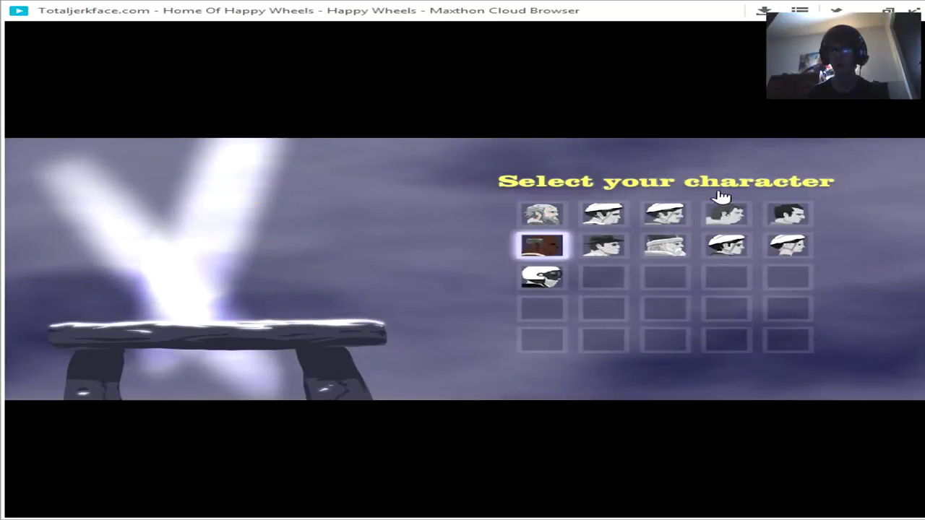
click(788, 214)
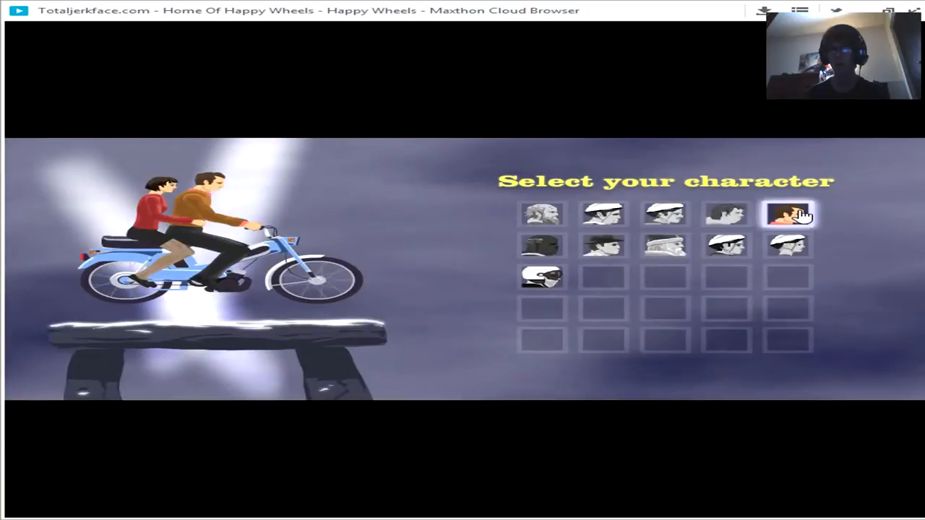
click(726, 215)
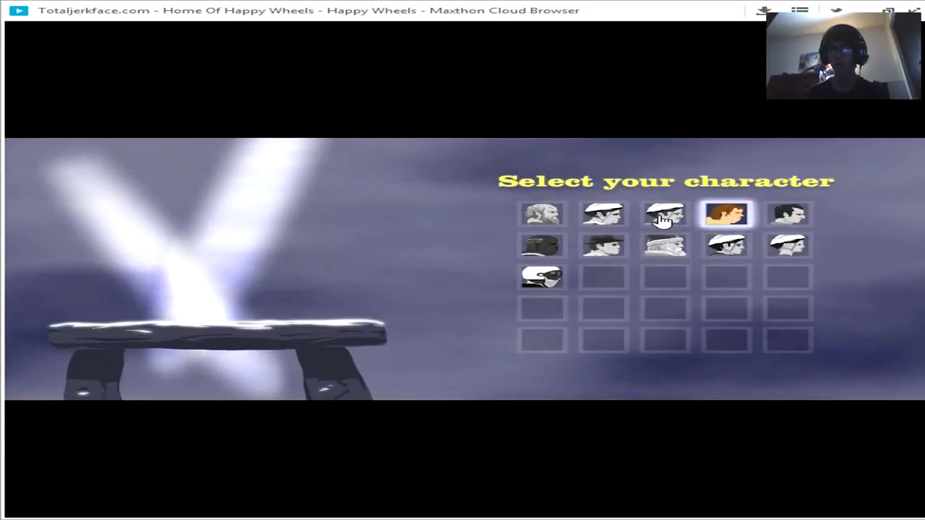
click(664, 217)
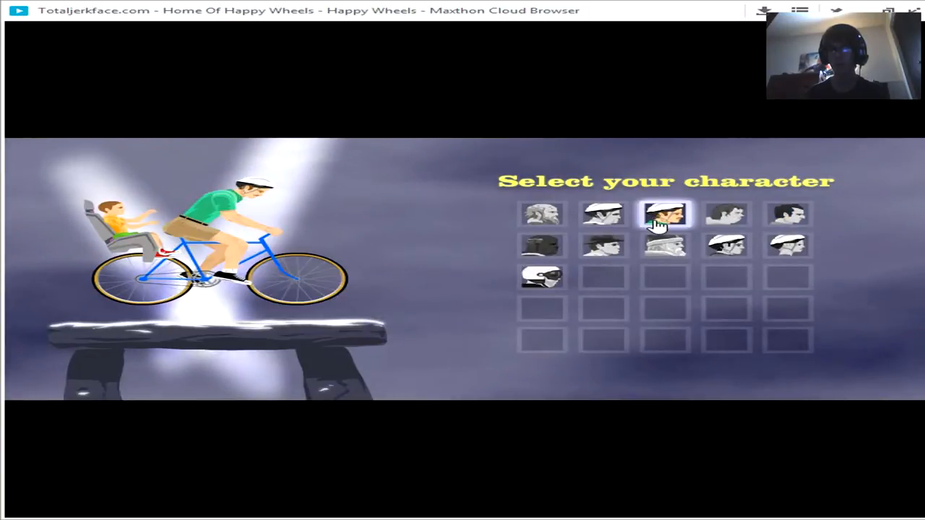
click(603, 215)
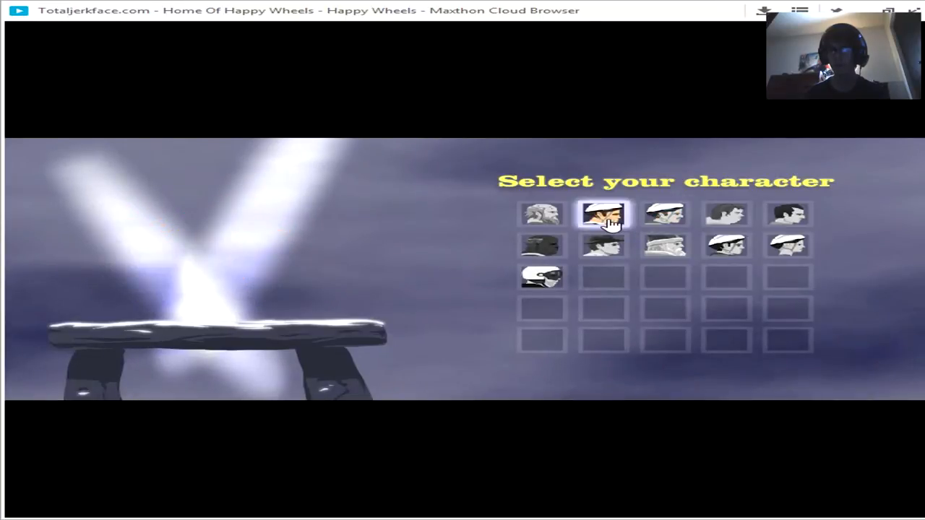
click(730, 247)
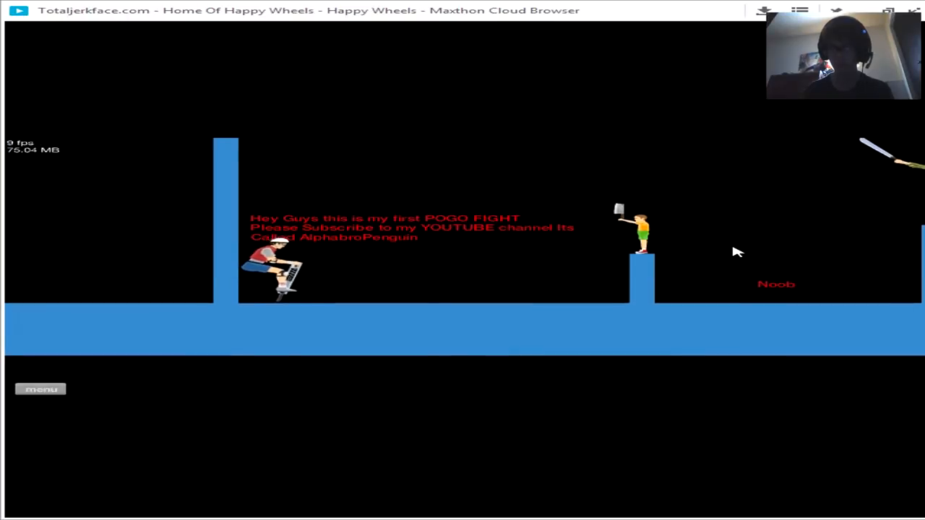
- Bounce the pogo rider toward the pillars and high into the air until knocked down, then pause
key(space)
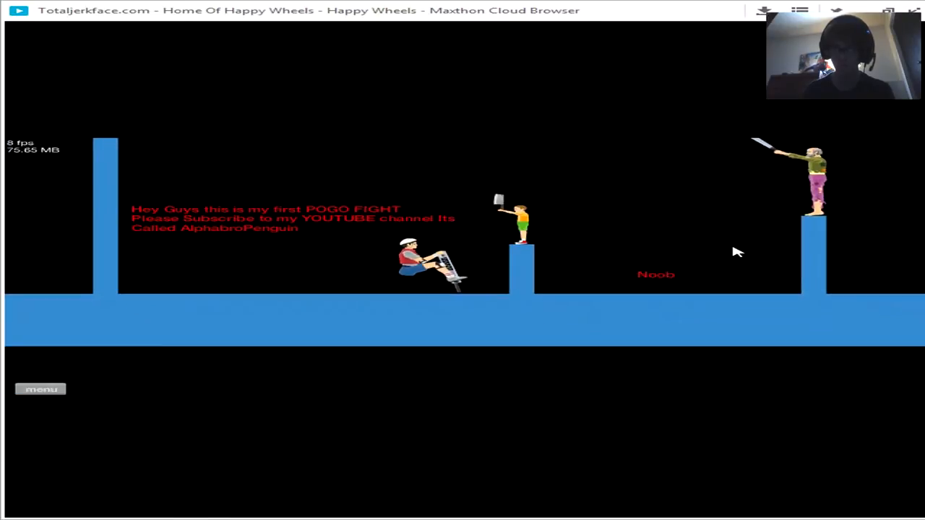
key(space)
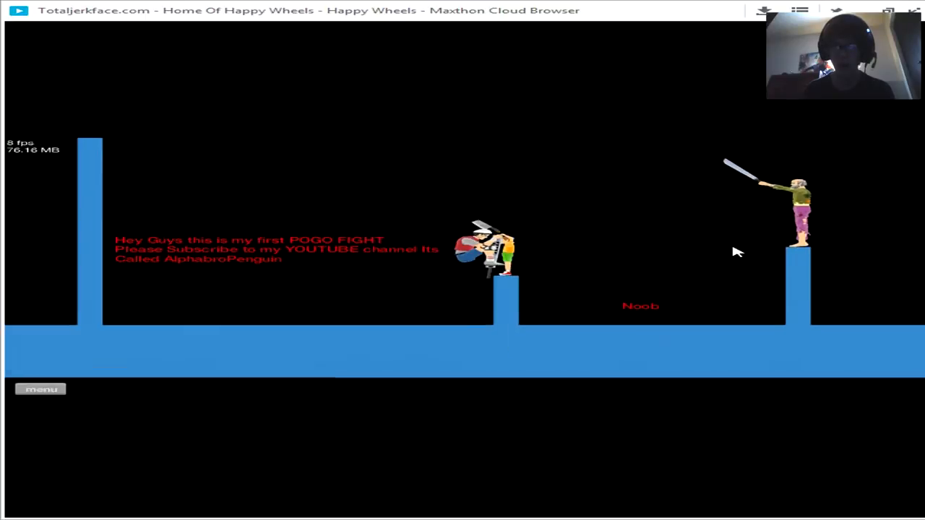
key(space)
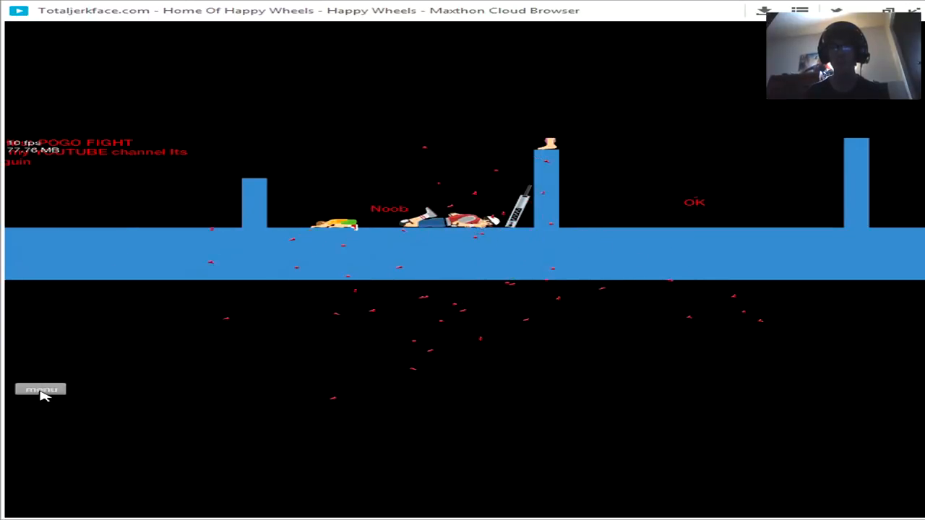
key(Escape)
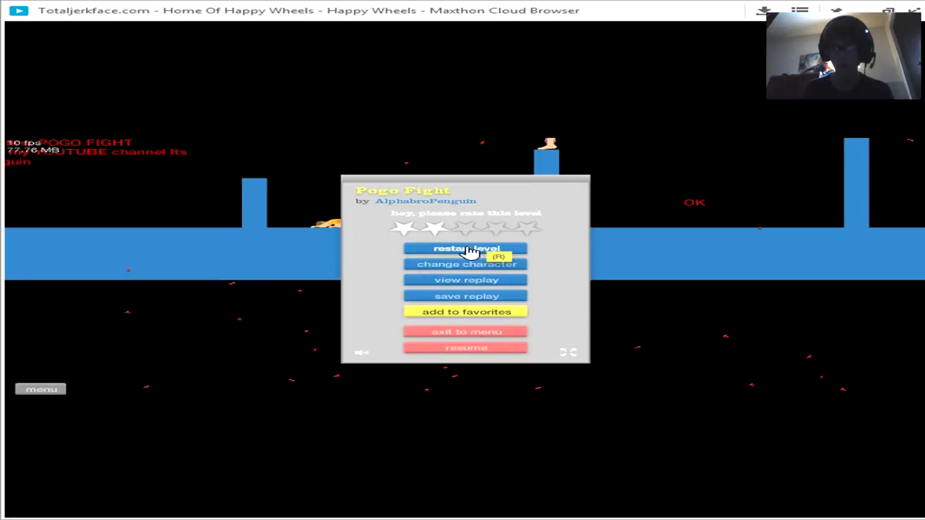
- Restart Pogo Fight, play until both riders lie crashed on the floor, then pause again
click(470, 251)
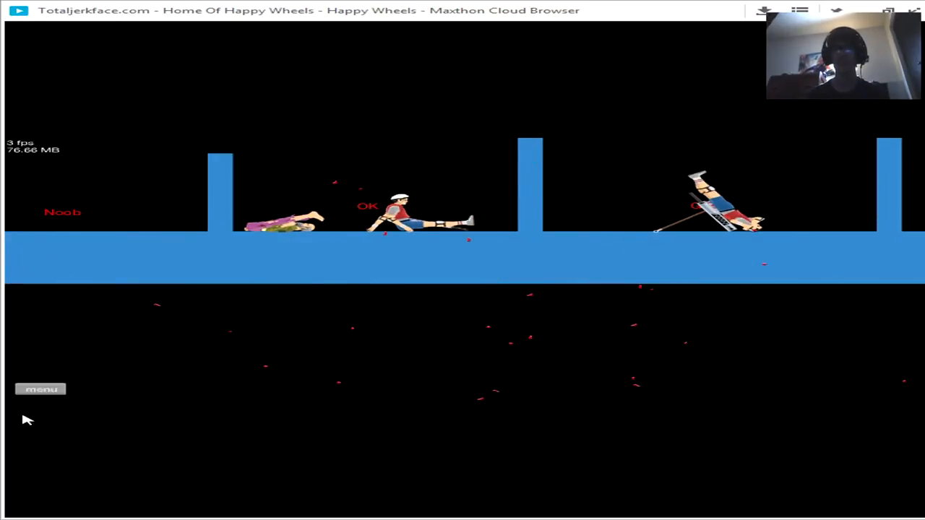
click(39, 394)
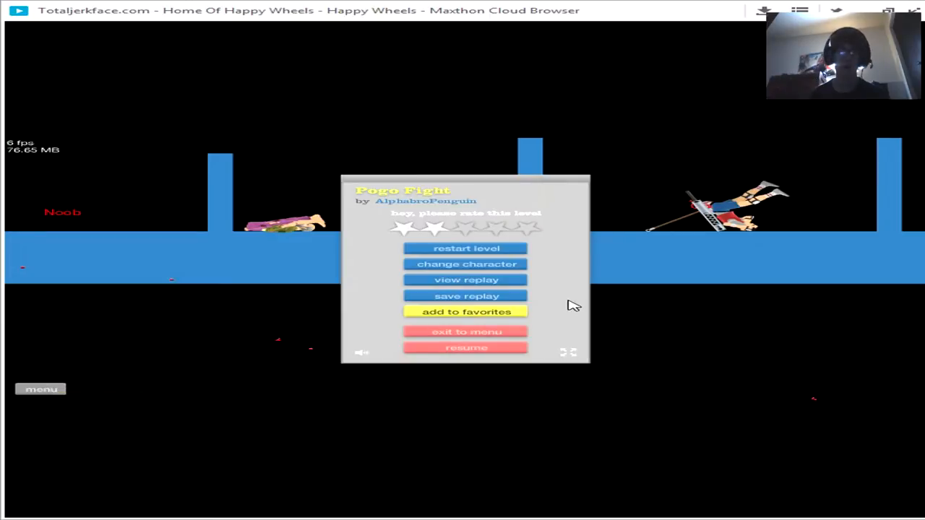
- Exit Pogo Fight to the level list and select the speed record level
click(490, 332)
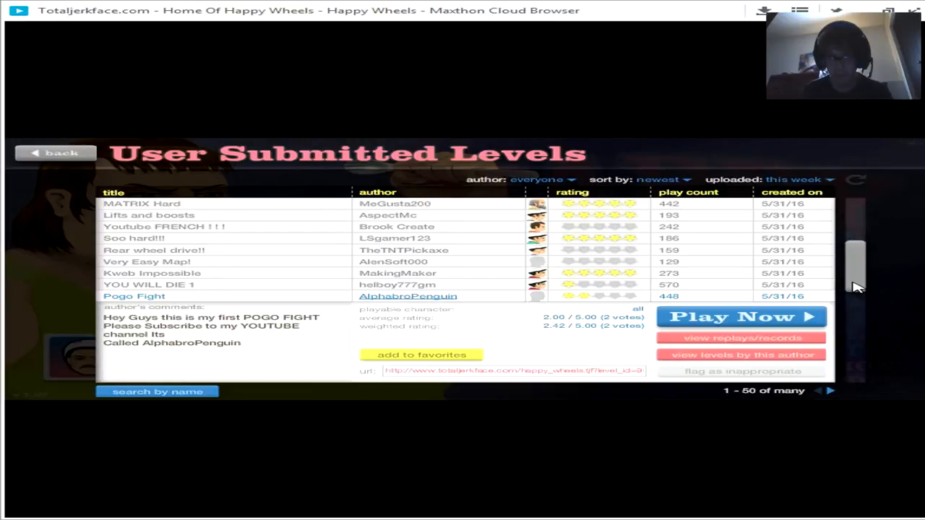
drag(857, 286, 856, 288)
scroll(856, 285, down, 3)
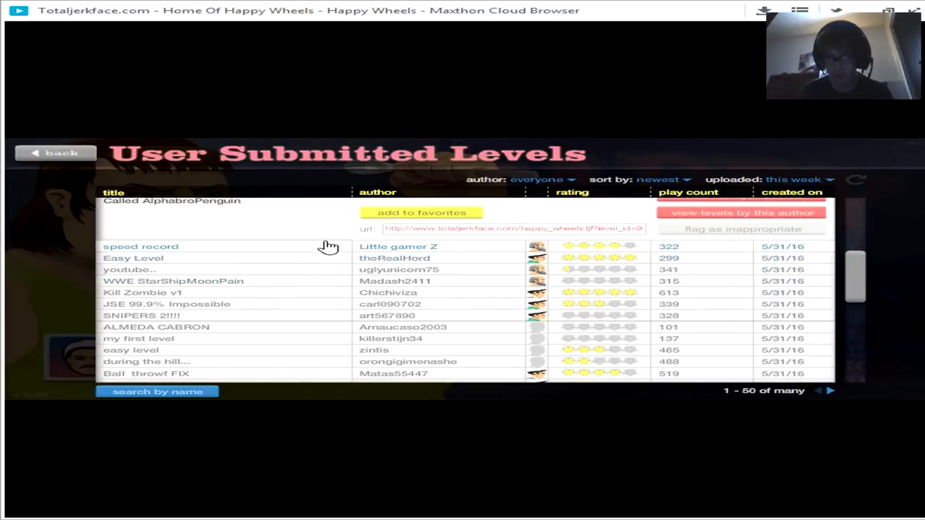
click(328, 247)
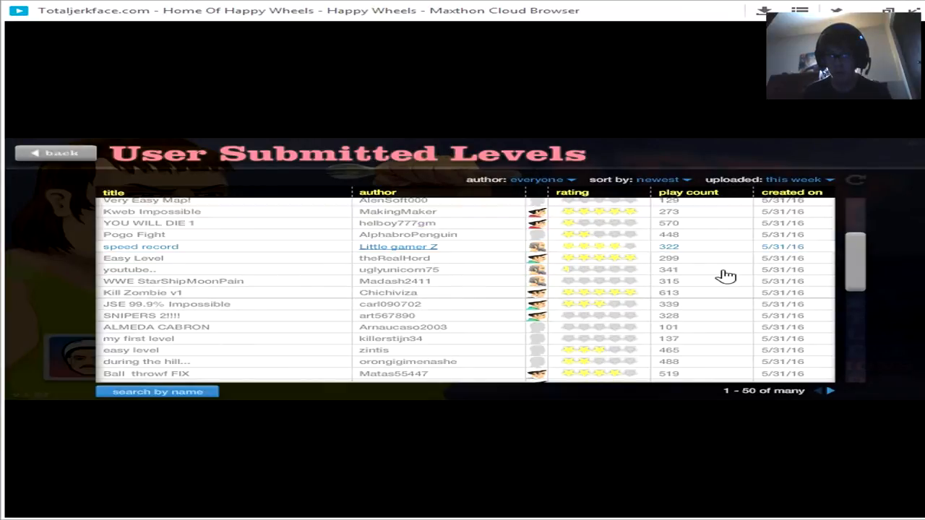